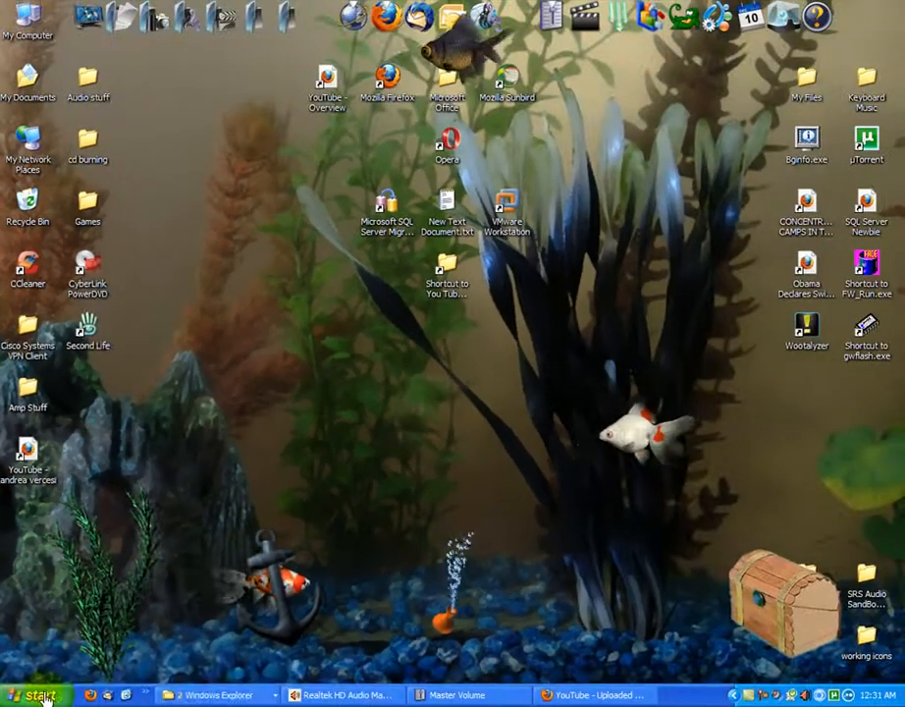
# Launch the Registry Editor by running regedit
pyautogui.click(39, 695)
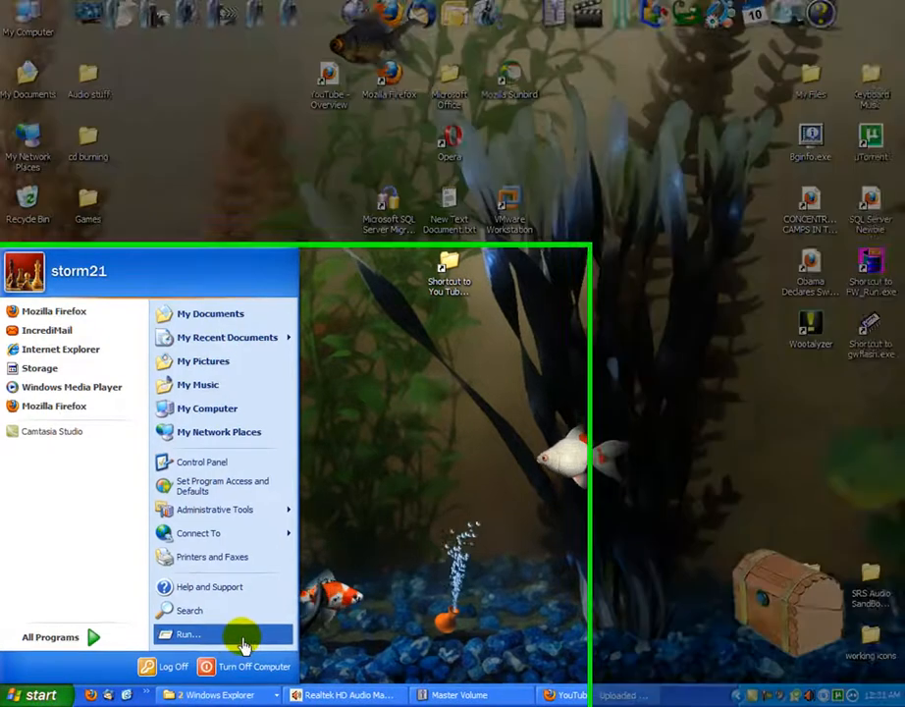
pyautogui.click(242, 640)
pyautogui.write('r')
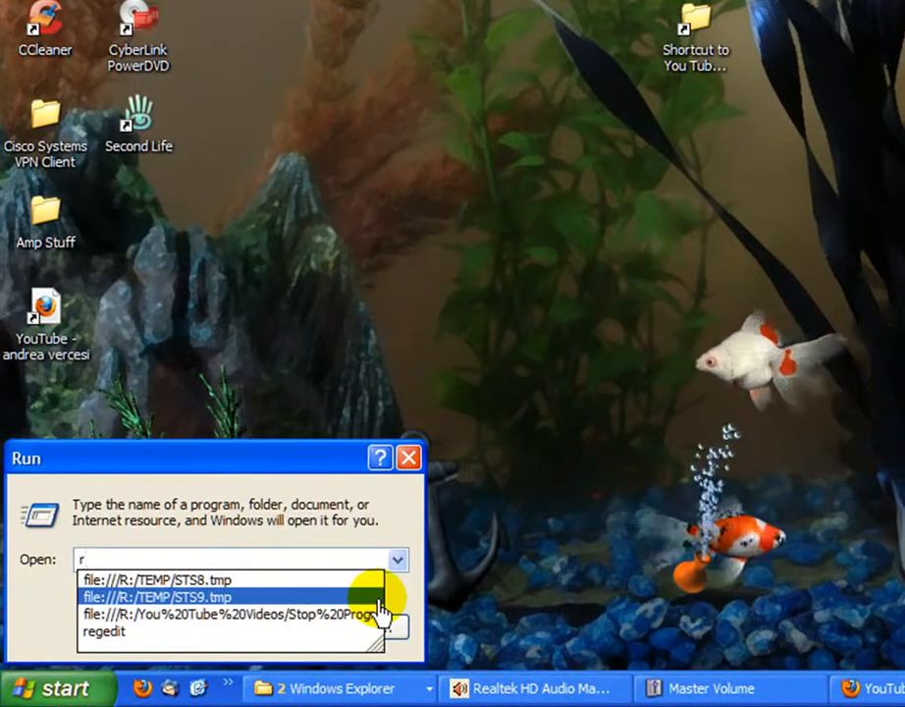
pyautogui.write('egedit')
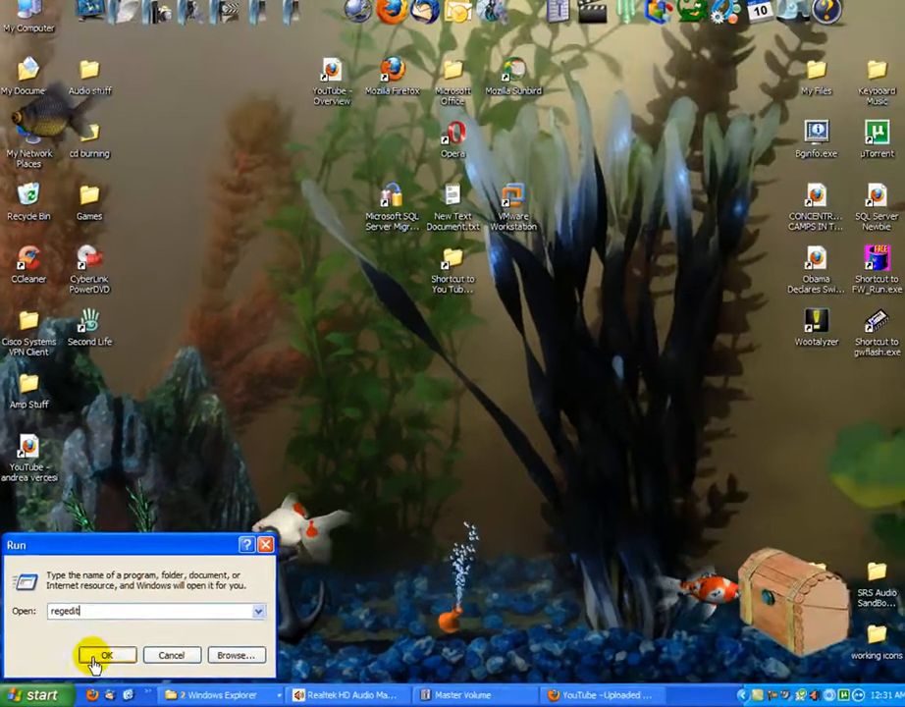
pyautogui.click(143, 638)
# Collapse the SOFTWARE and HKEY_LOCAL_MACHINE branches so that only the root keys are listed
pyautogui.moveTo(373, 286); pyautogui.dragTo(377, 187)
pyautogui.moveTo(270, 489); pyautogui.dragTo(247, 499)
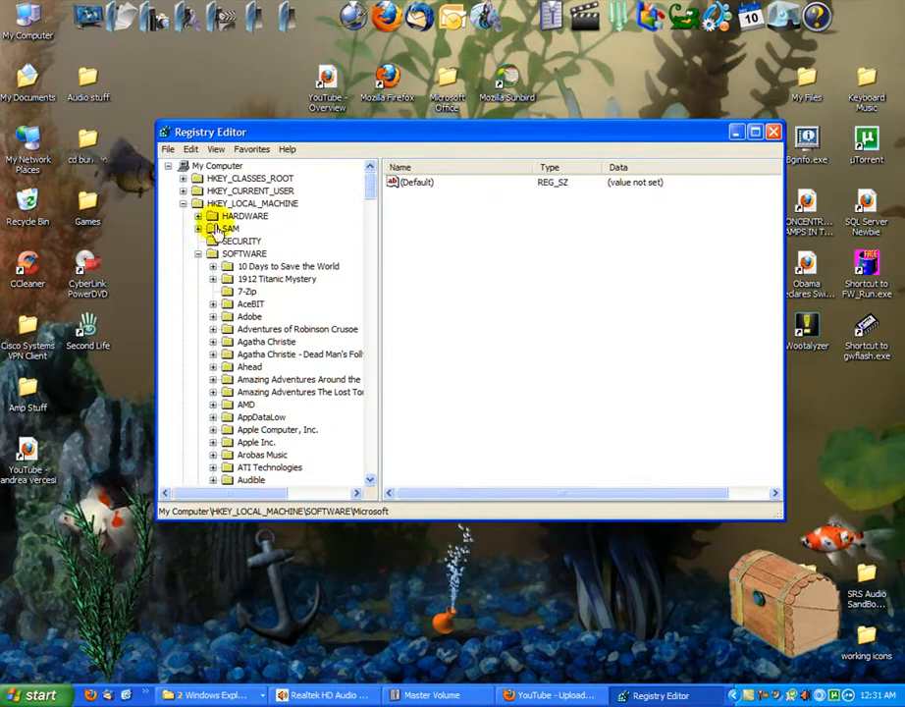
pyautogui.click(170, 253)
pyautogui.click(169, 204)
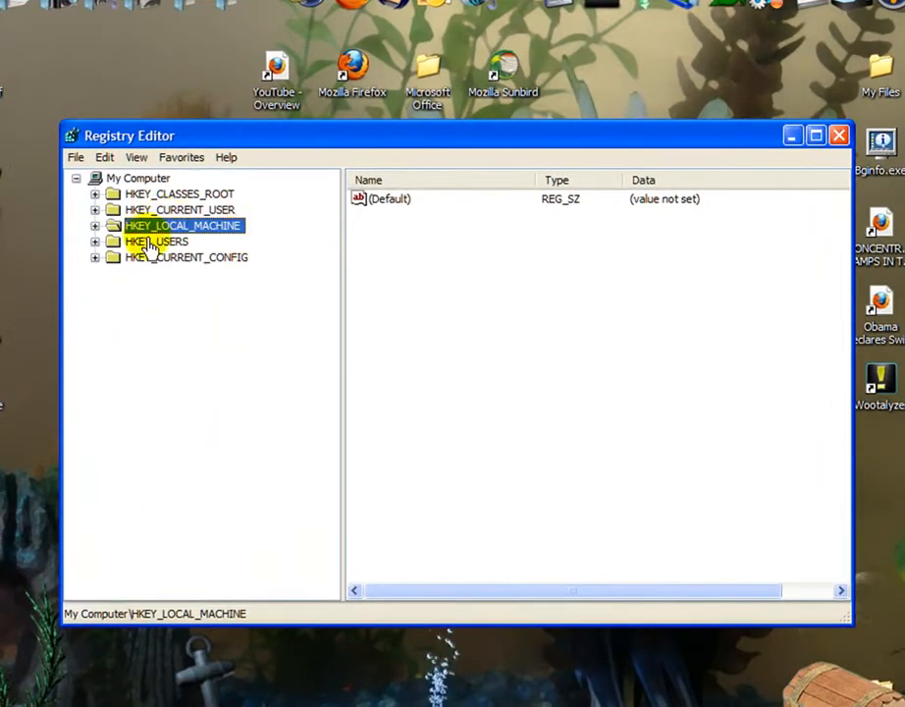
# Expand HKEY_LOCAL_MACHINE and its SOFTWARE key, and select the Microsoft key
pyautogui.click(95, 225)
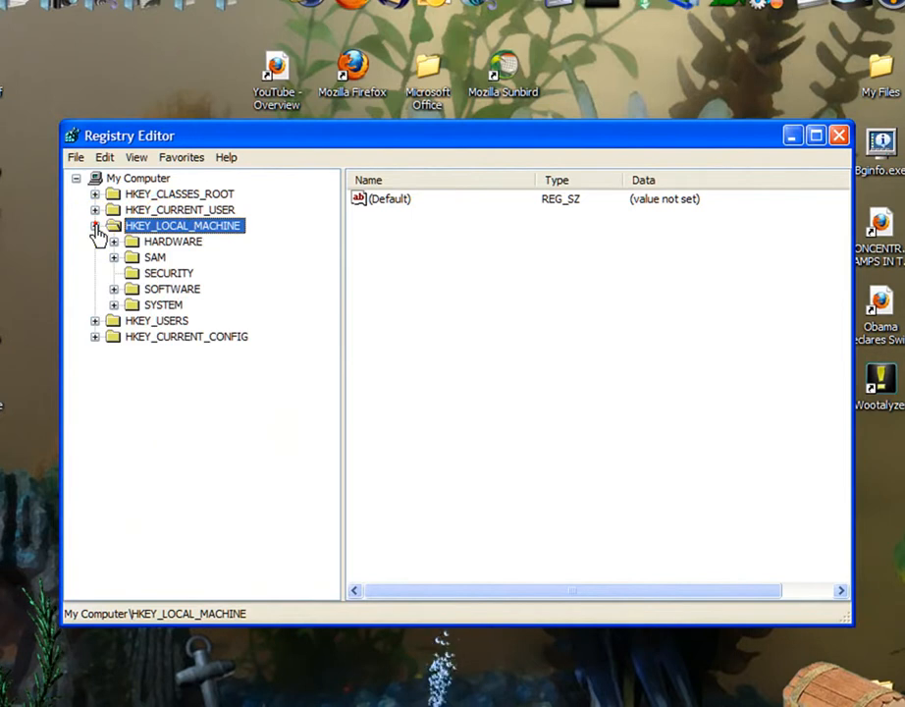
pyautogui.click(186, 289)
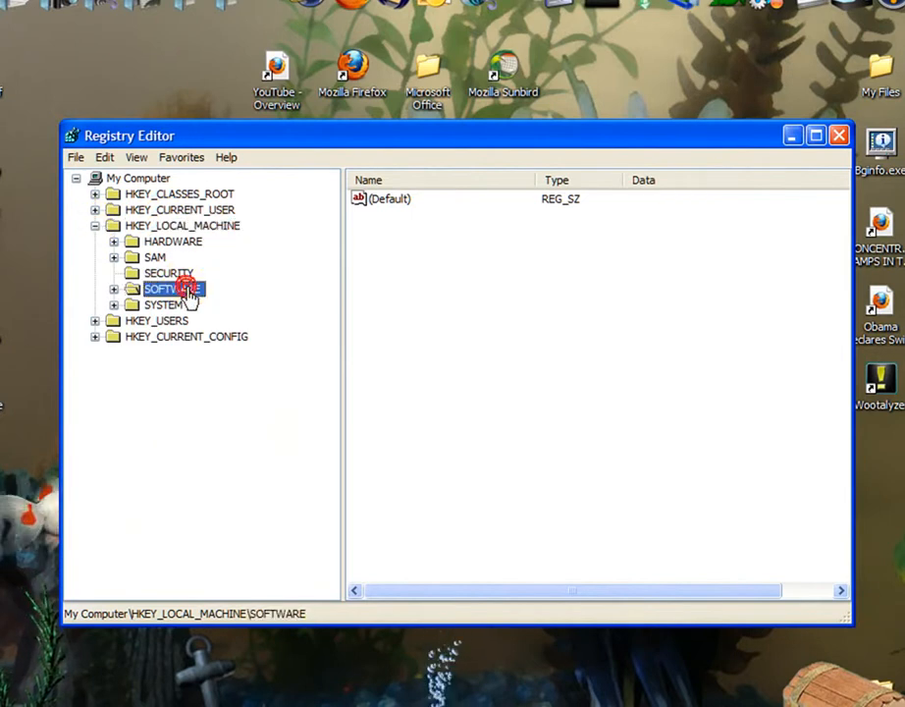
pyautogui.click(113, 291)
pyautogui.moveTo(331, 229); pyautogui.dragTo(329, 323)
pyautogui.click(185, 324)
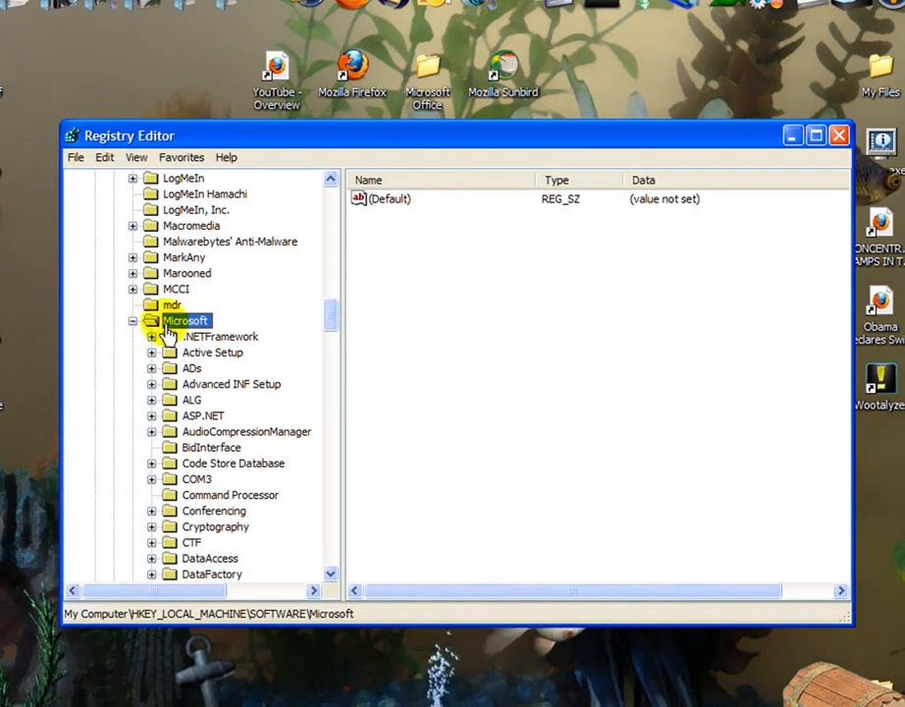
# Open the services key under Microsoft\Shared Tools\MSConfig and look through its values in a maximized window
pyautogui.moveTo(334, 323); pyautogui.dragTo(327, 441)
pyautogui.click(212, 431)
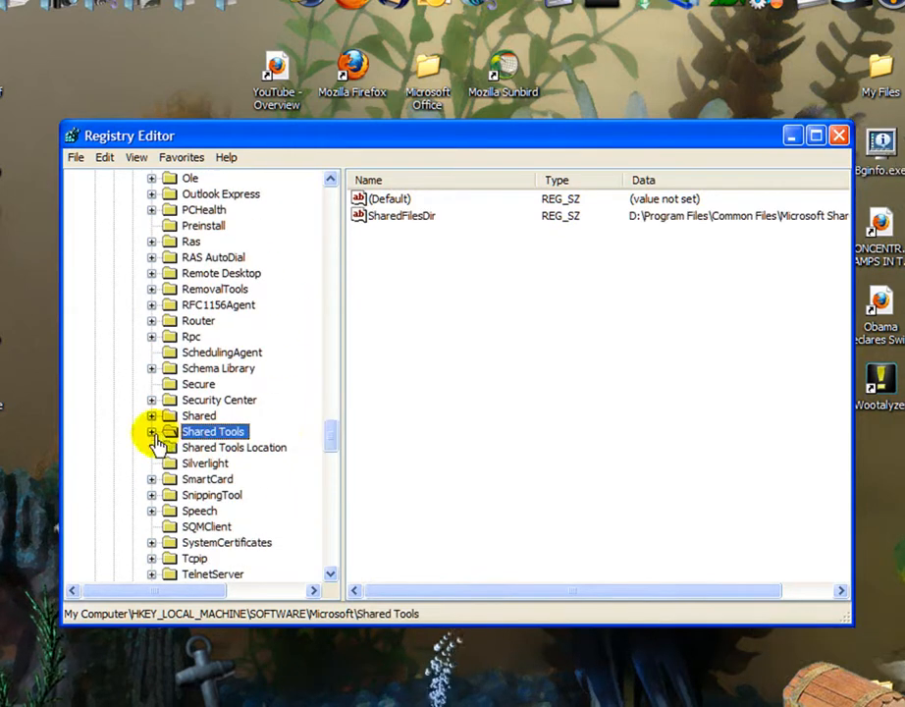
pyautogui.click(151, 432)
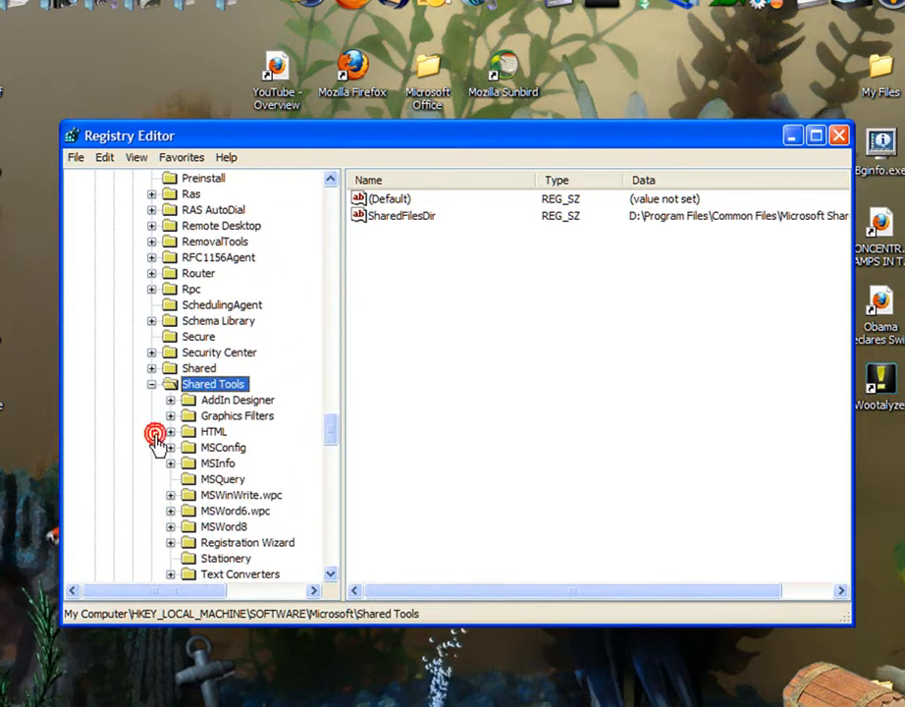
pyautogui.click(226, 450)
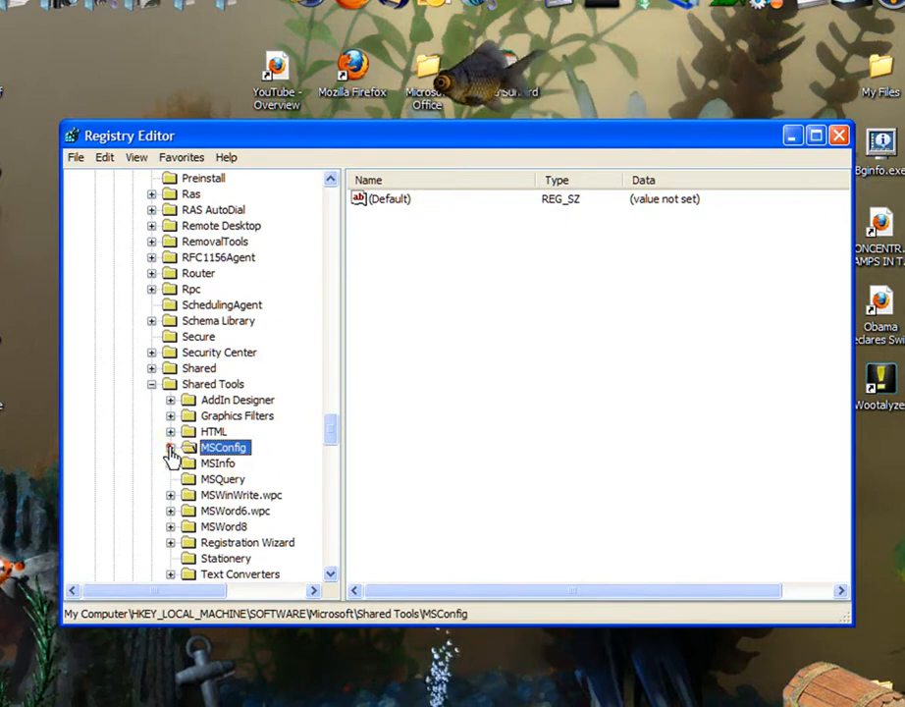
pyautogui.click(170, 448)
pyautogui.click(240, 465)
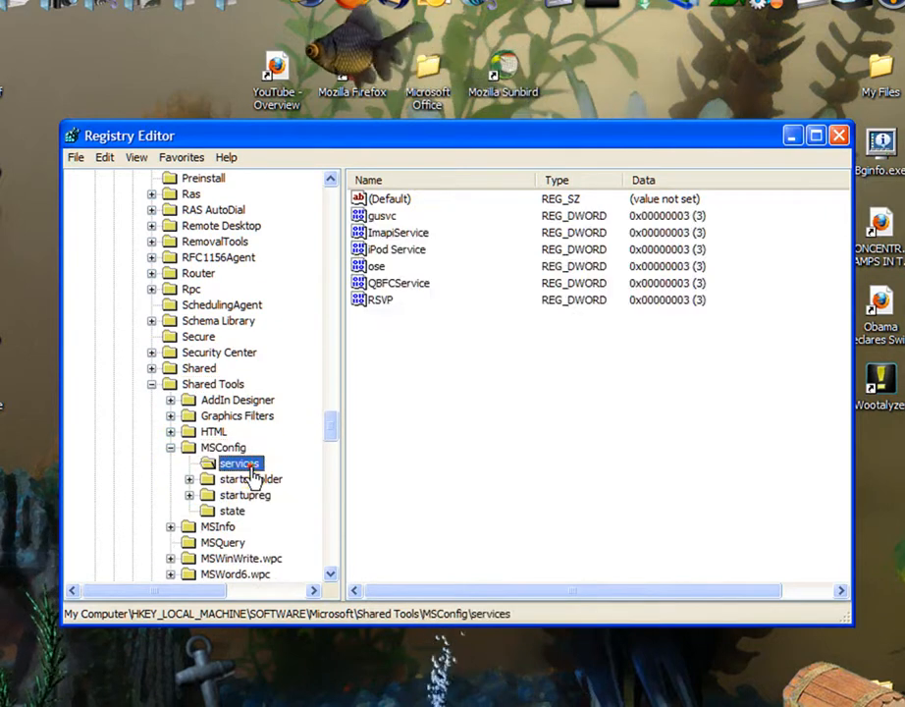
pyautogui.click(812, 140)
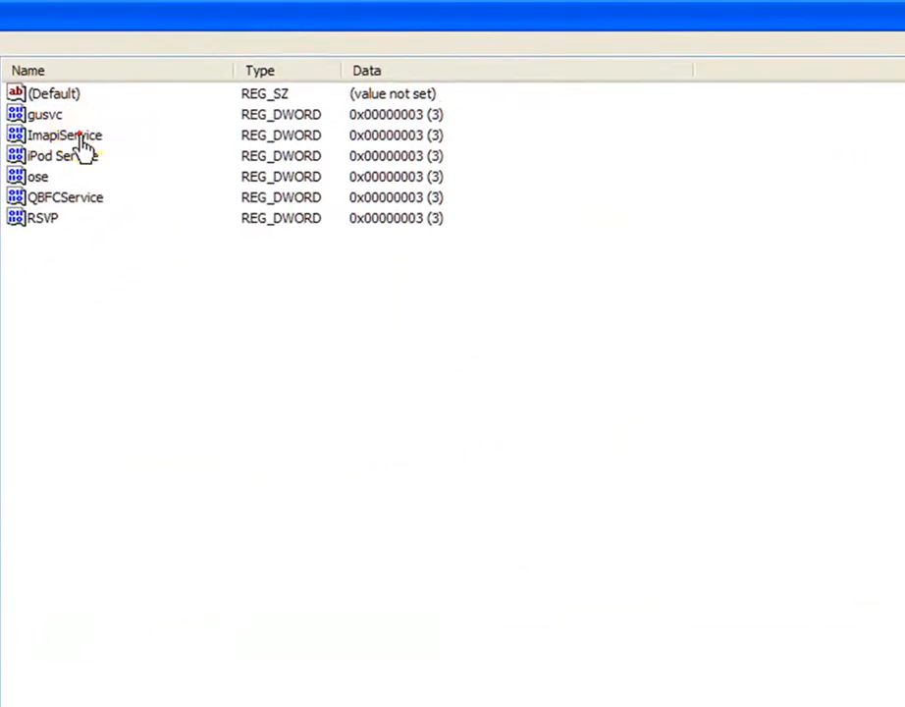
pyautogui.click(84, 138)
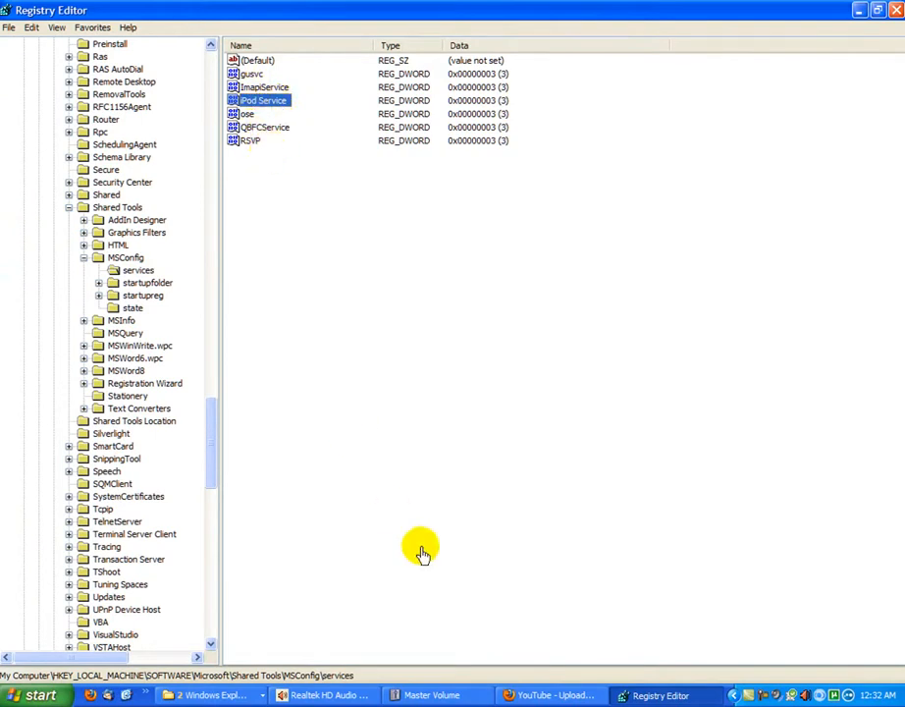
# Switch to Firefox, search Google for "qbfcservice" to identify the program behind that service, and return to the Registry Editor
pyautogui.click(88, 695)
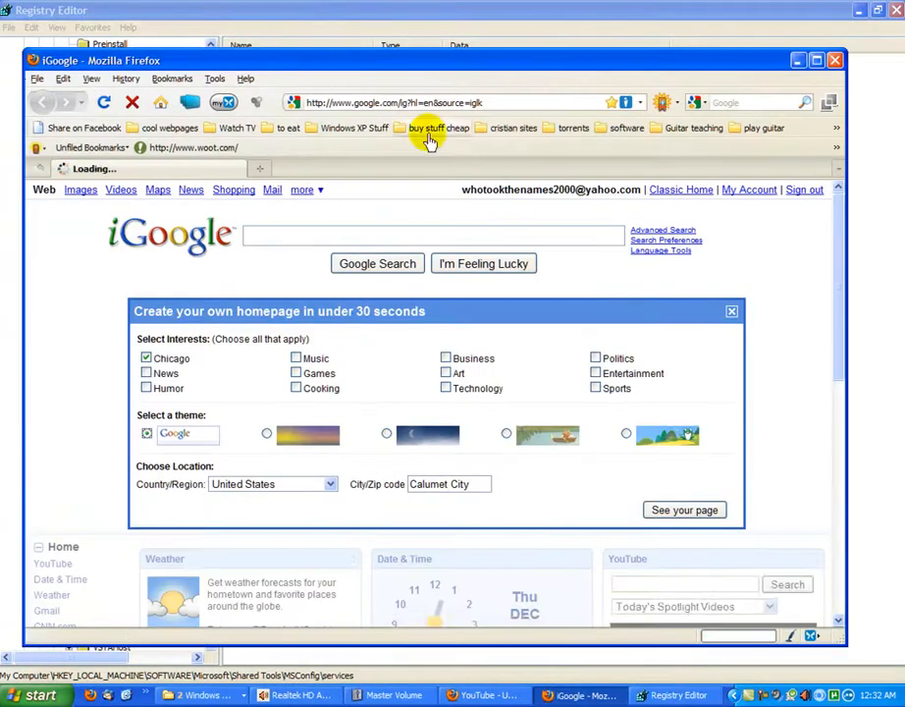
pyautogui.moveTo(430, 63); pyautogui.dragTo(452, 167)
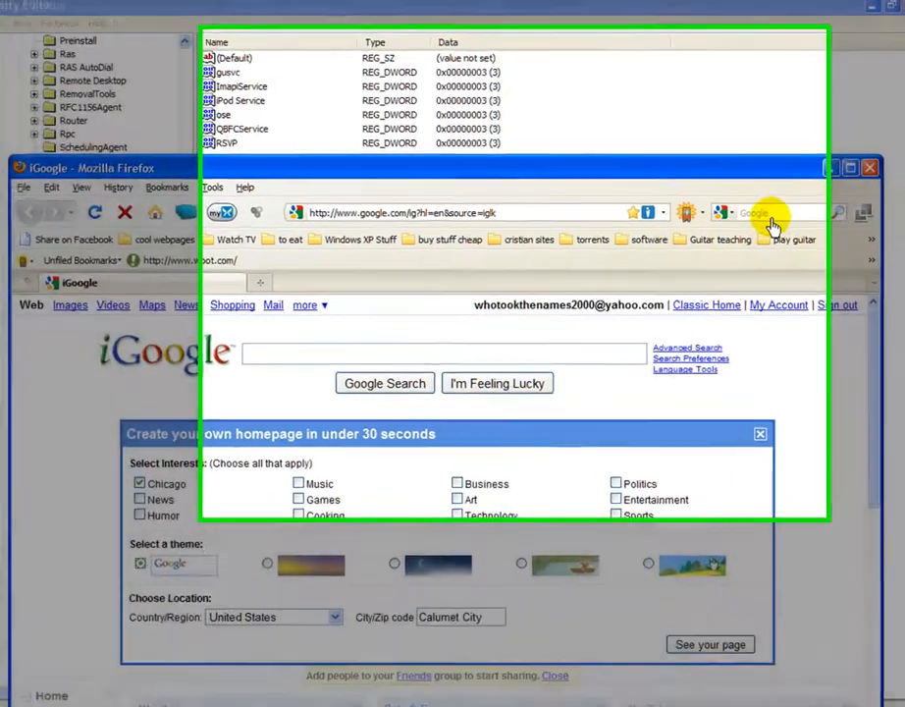
pyautogui.click(766, 209)
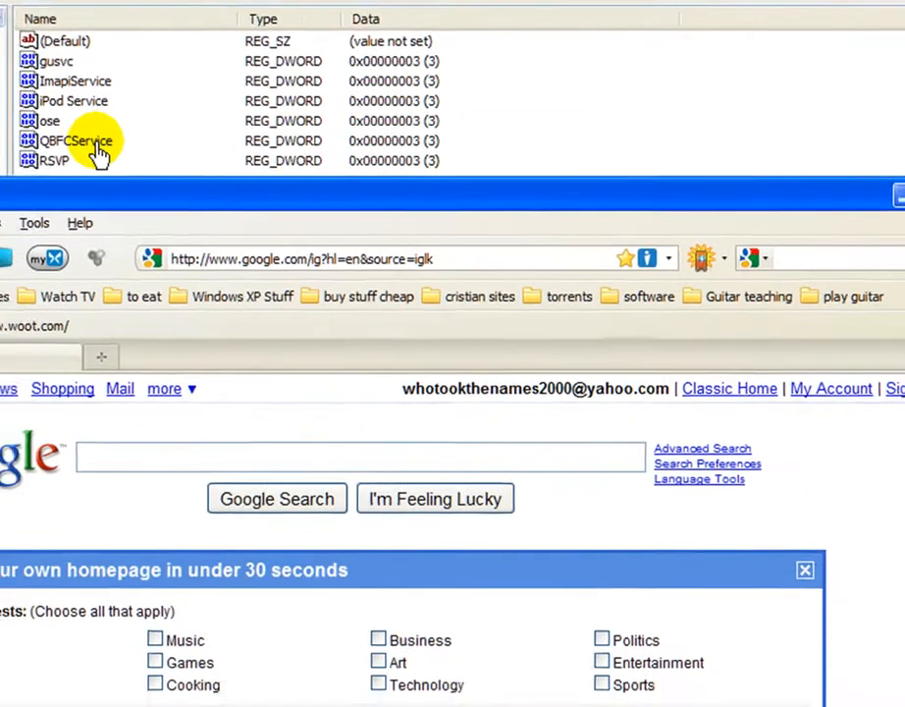
pyautogui.click(76, 145)
pyautogui.click(581, 695)
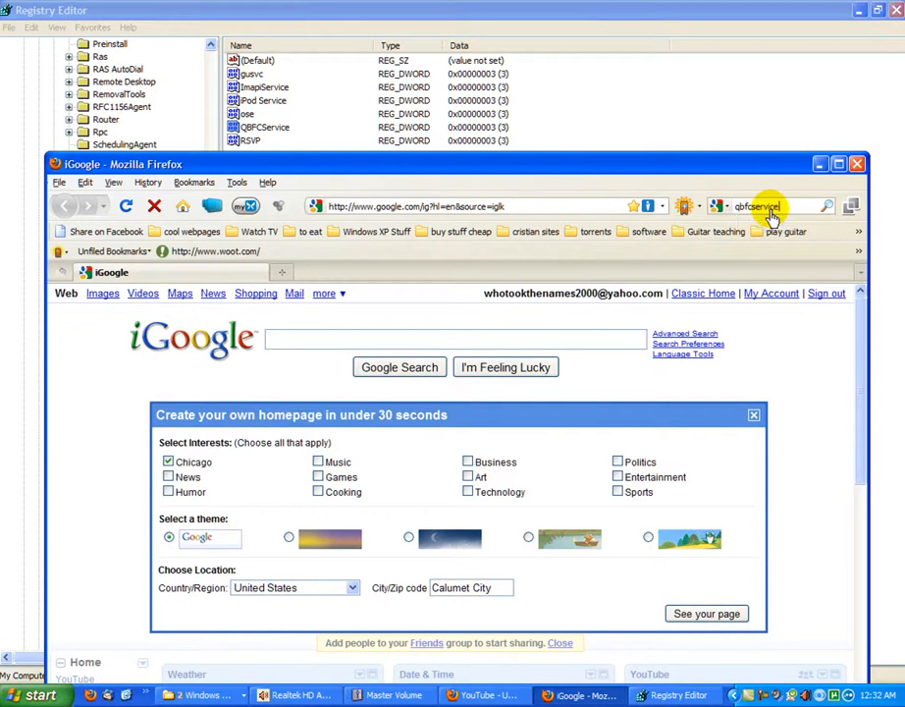
pyautogui.press('Return')
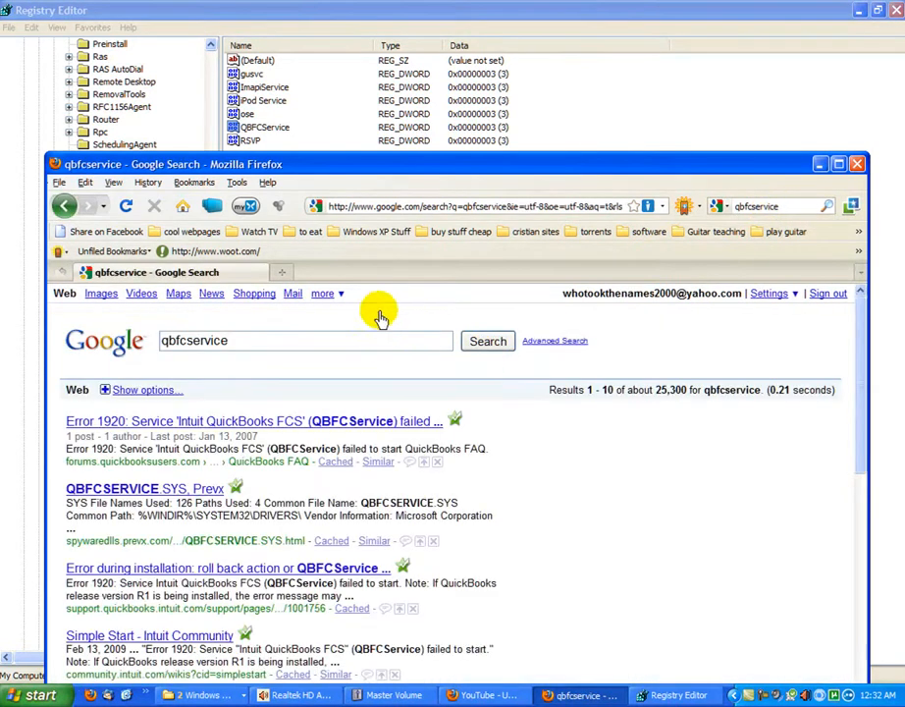
pyautogui.moveTo(351, 183); pyautogui.dragTo(340, 157)
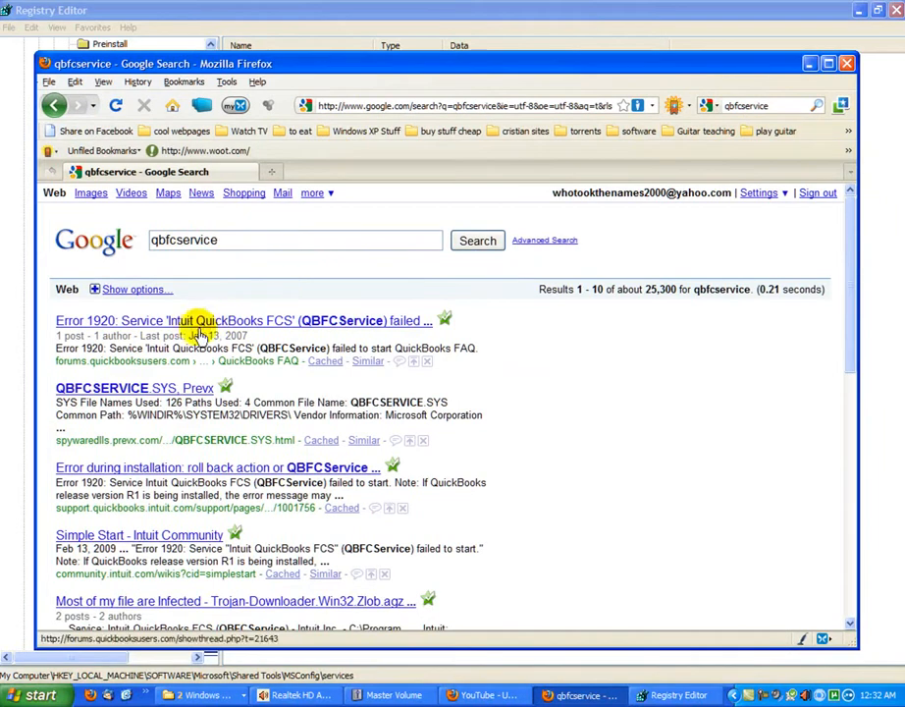
pyautogui.click(811, 64)
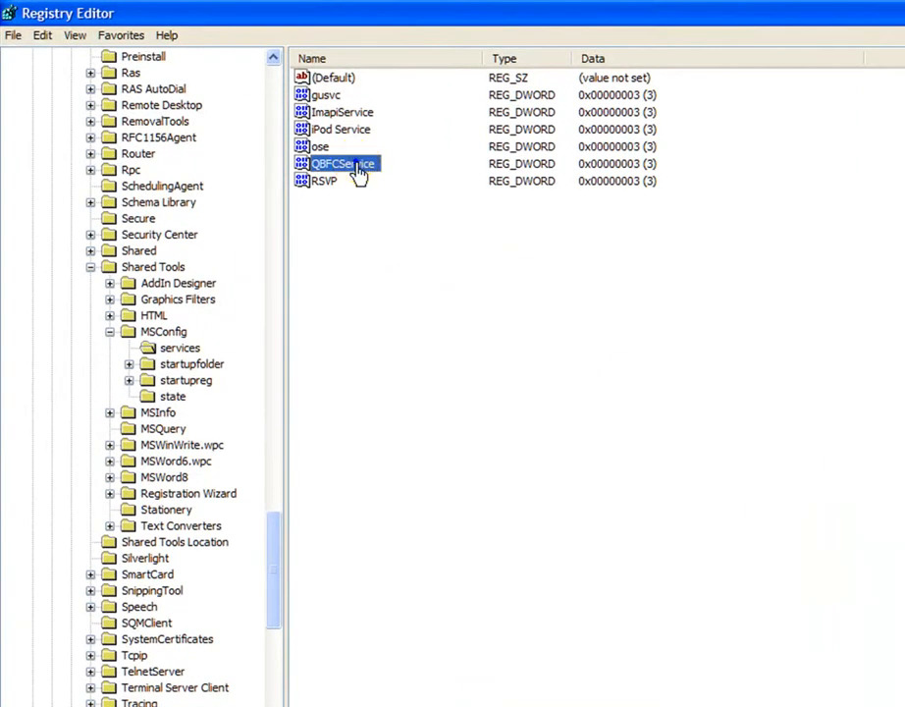
# Delete the QBFCService value from the MSConfig services key
pyautogui.rightClick(360, 174)
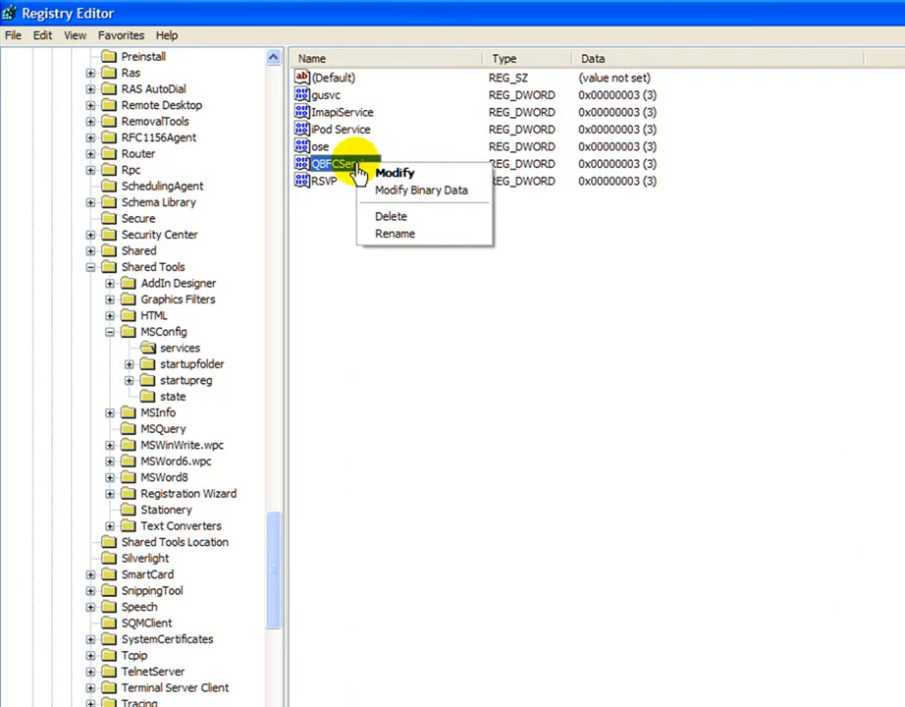
pyautogui.click(466, 217)
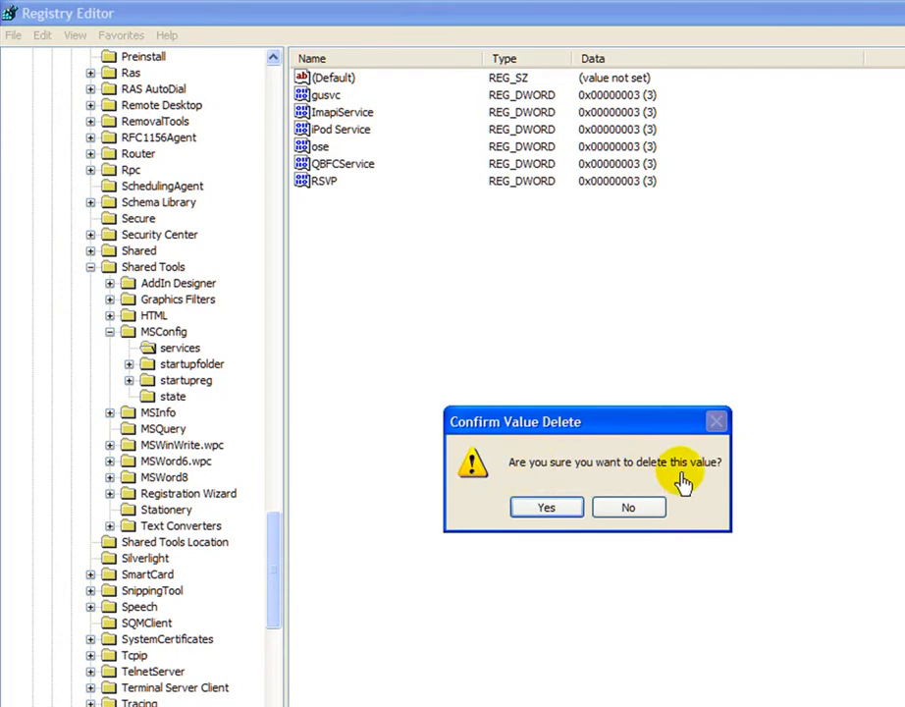
pyautogui.click(531, 509)
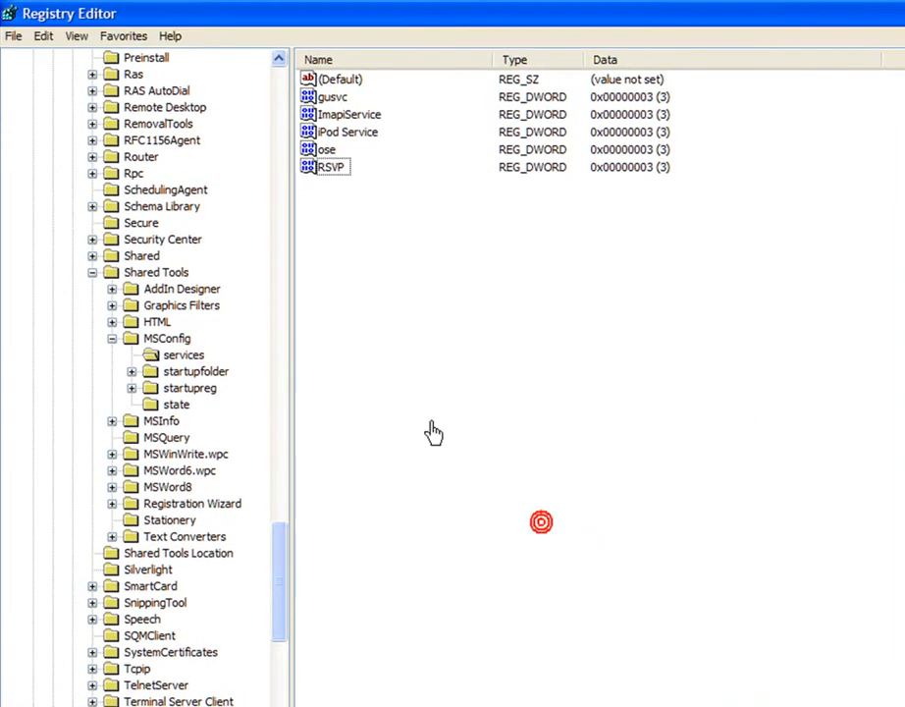
# Delete the iPod Service and RSVP values from the MSConfig services key
pyautogui.rightClick(353, 132)
pyautogui.click(409, 188)
pyautogui.click(573, 513)
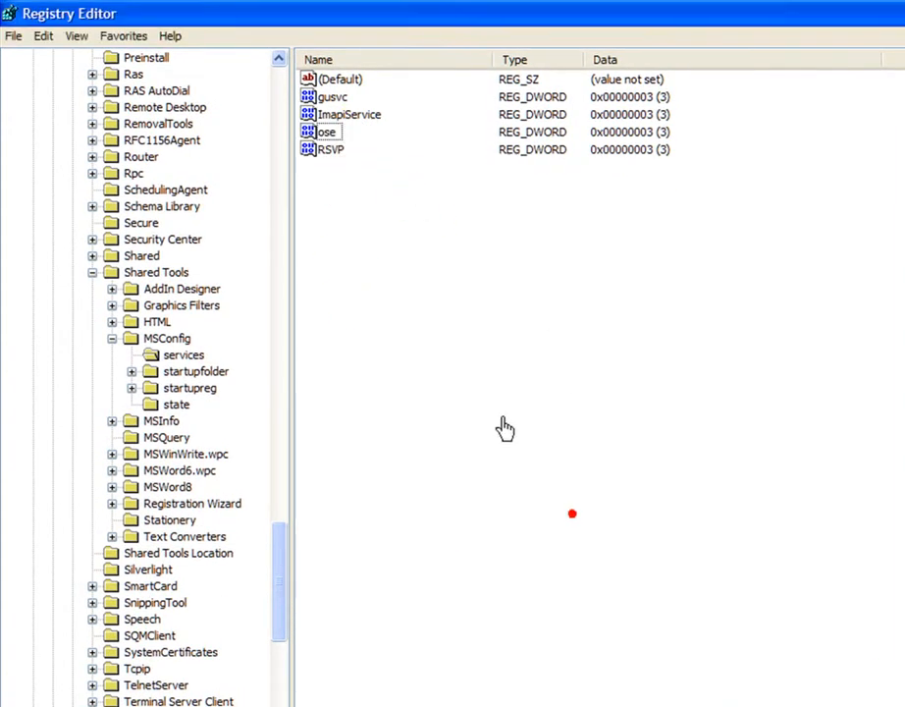
pyautogui.rightClick(333, 151)
pyautogui.click(398, 208)
pyautogui.click(577, 519)
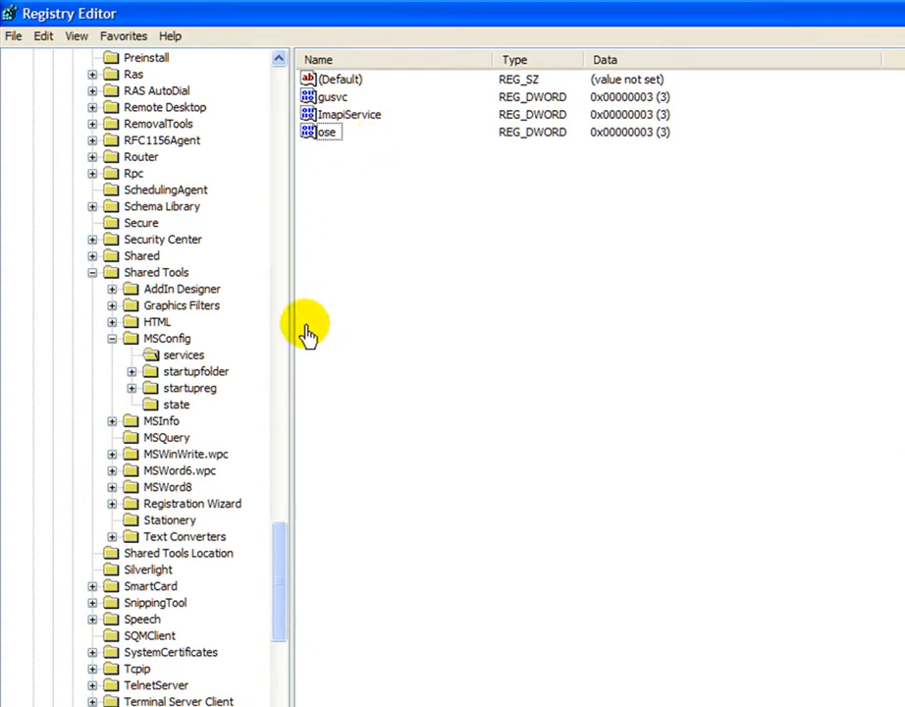
# Expand the MSConfig startupfolder key and examine the command and item values of its subkey
pyautogui.click(203, 373)
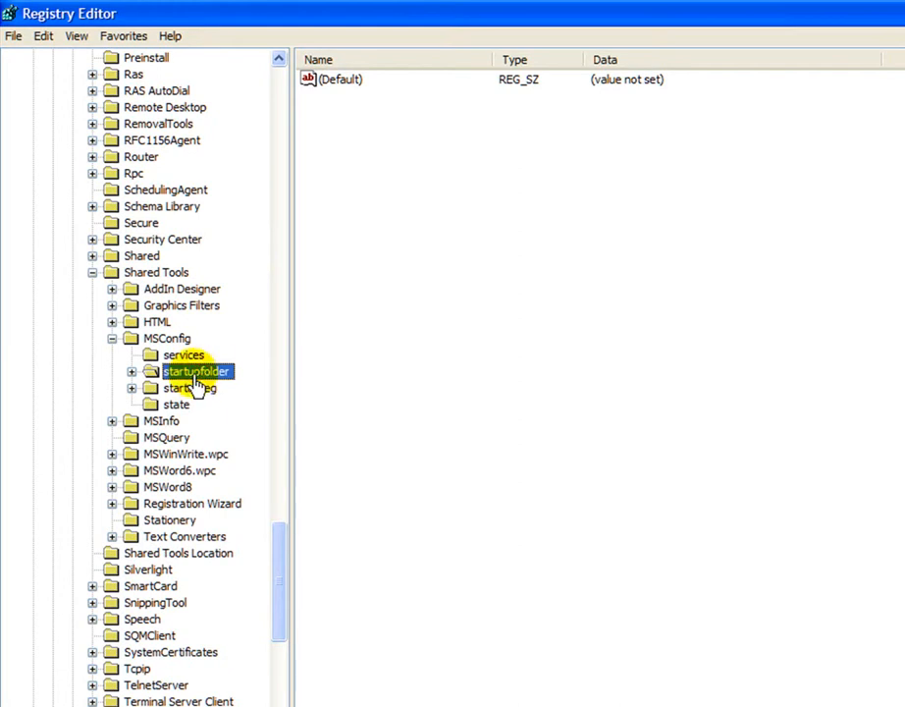
pyautogui.click(132, 372)
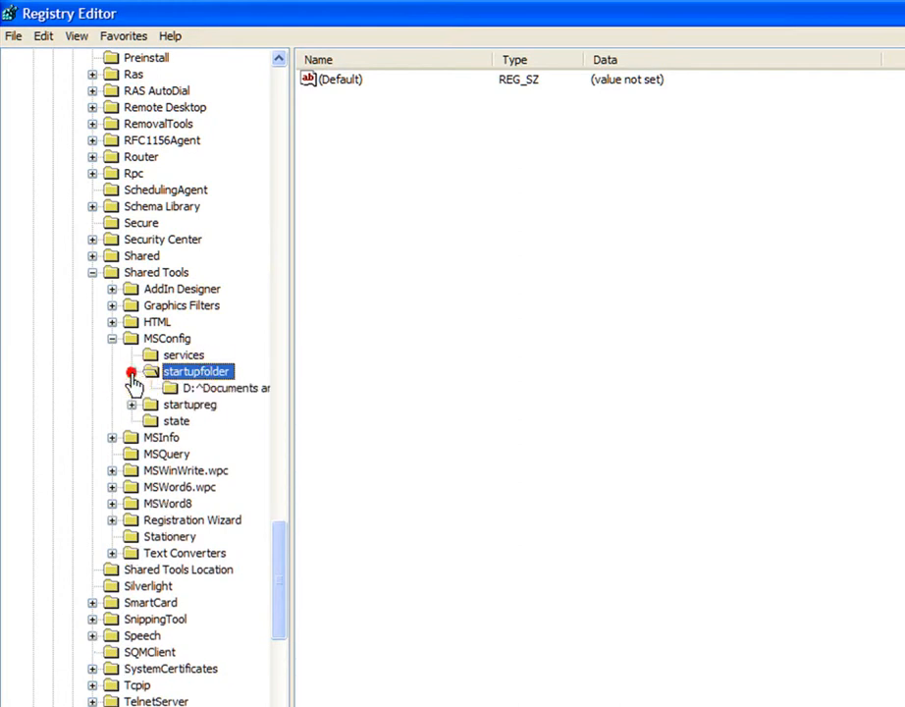
pyautogui.click(231, 396)
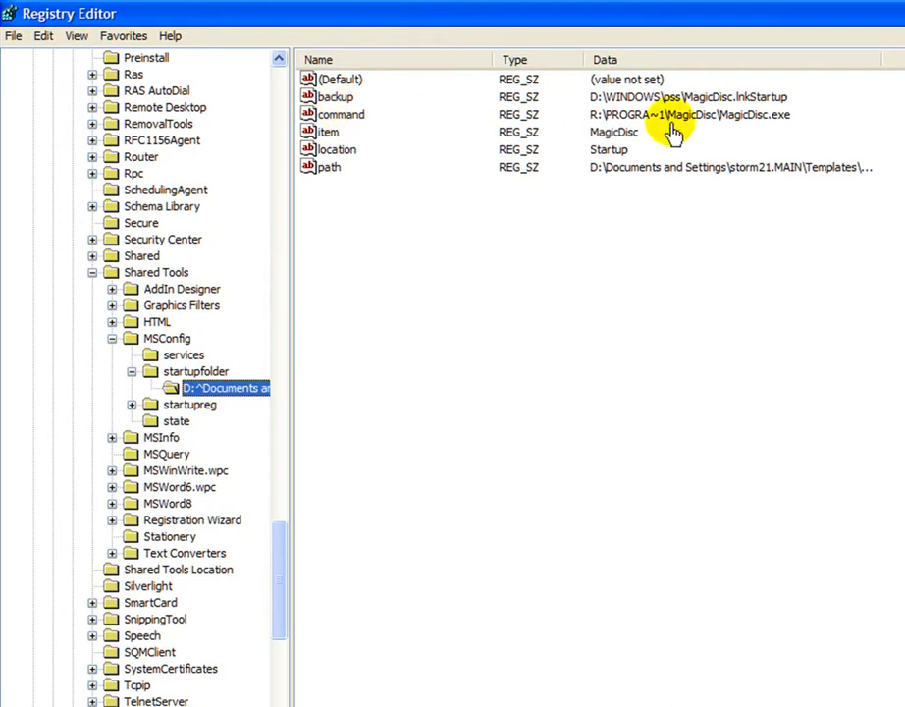
pyautogui.click(344, 131)
pyautogui.press('Up')
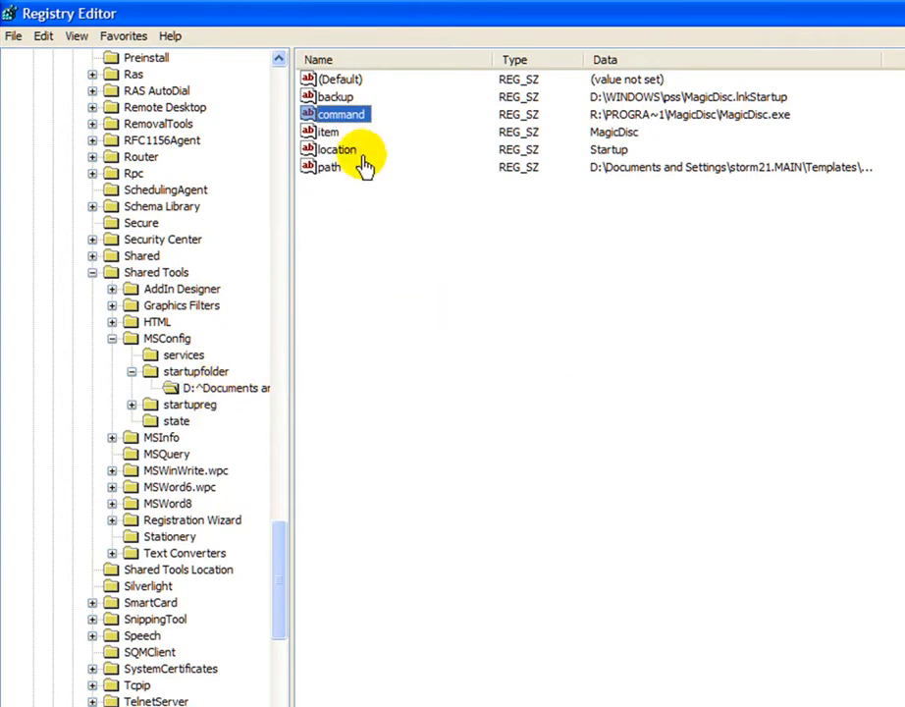
# Delete the MagicDisc.lnk subkey from the startupfolder key
pyautogui.click(240, 391)
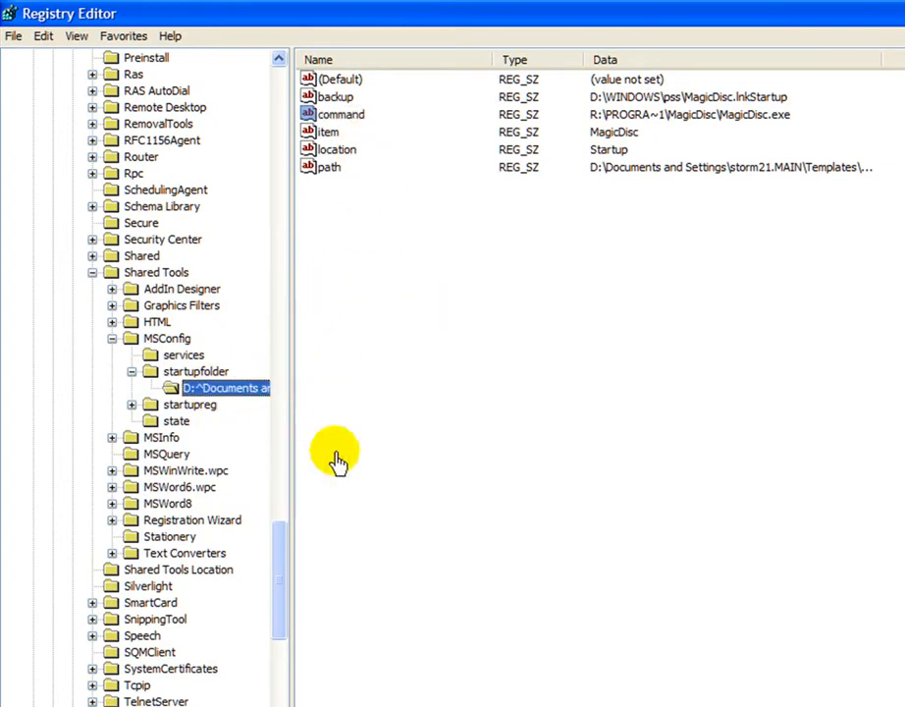
pyautogui.click(186, 389)
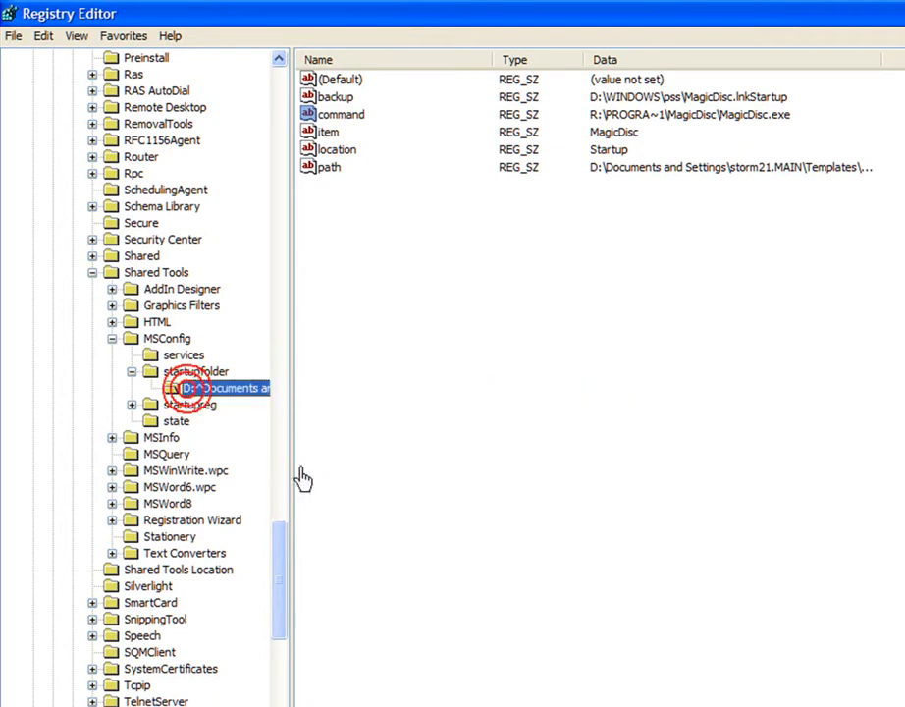
pyautogui.rightClick(246, 390)
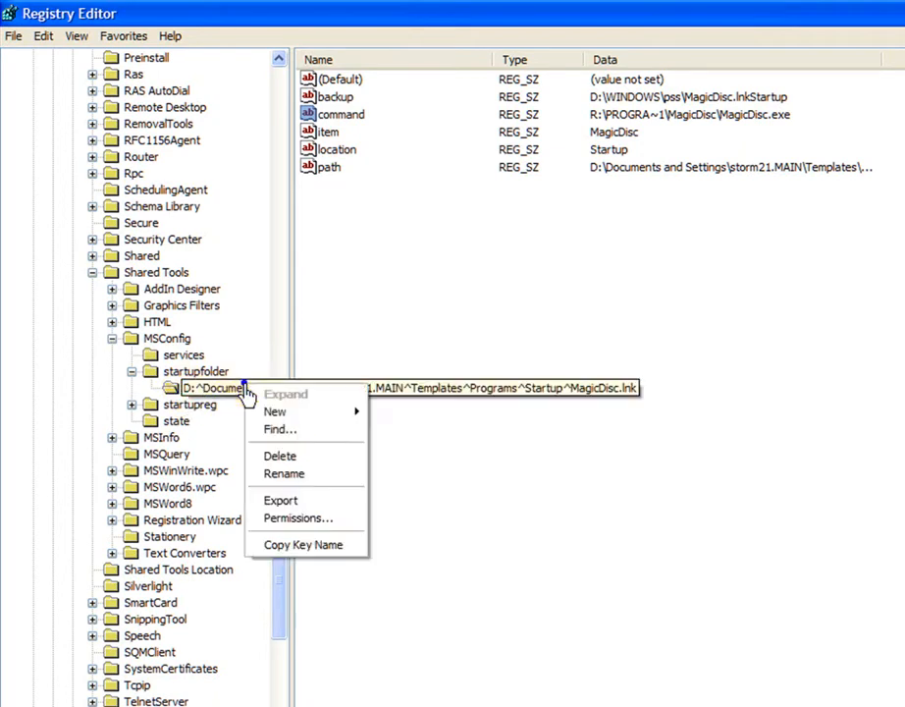
pyautogui.click(327, 457)
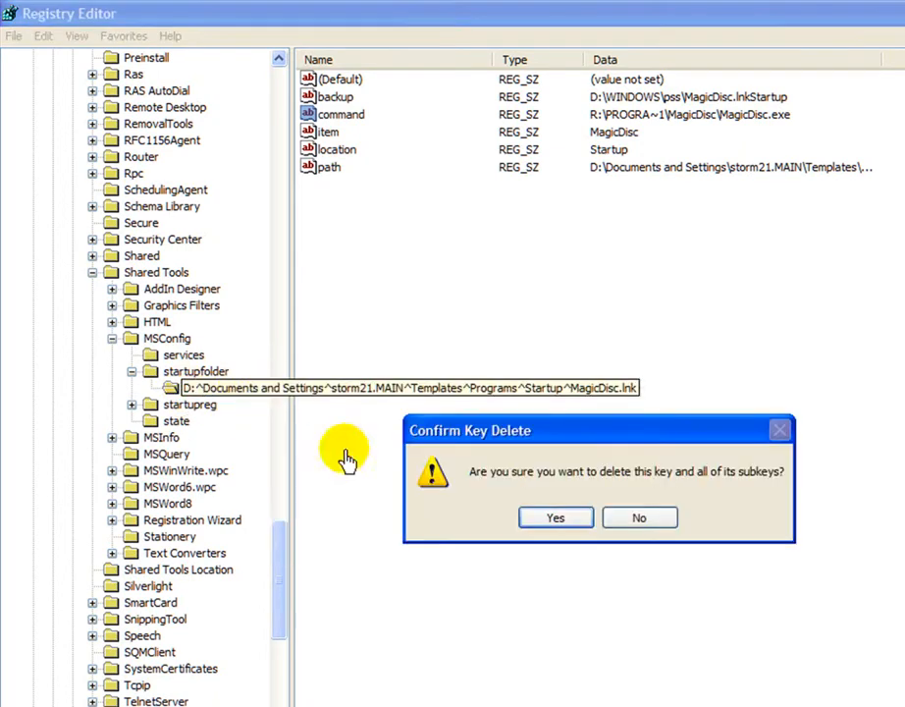
pyautogui.click(554, 519)
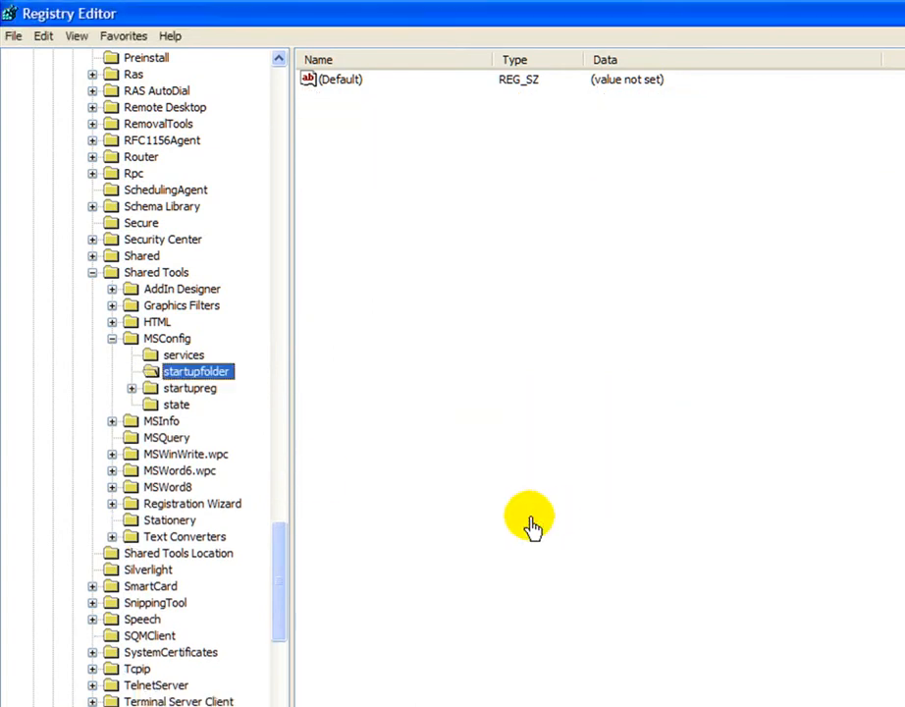
# Expand the MSConfig startupreg key, check the Google Update values, and delete the Intuit SyncManager subkey
pyautogui.doubleClick(185, 393)
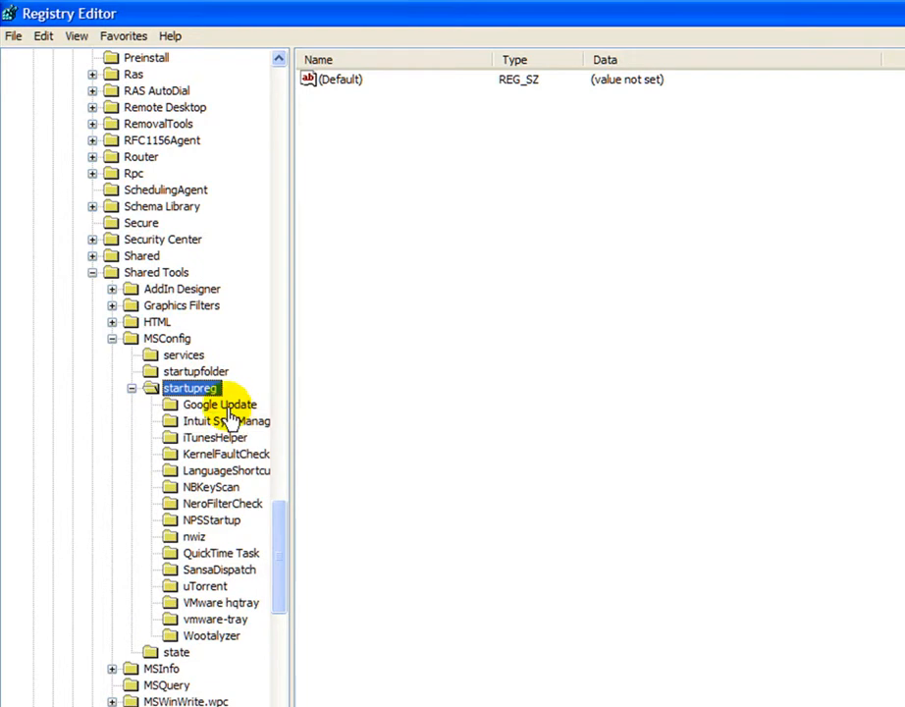
pyautogui.click(228, 406)
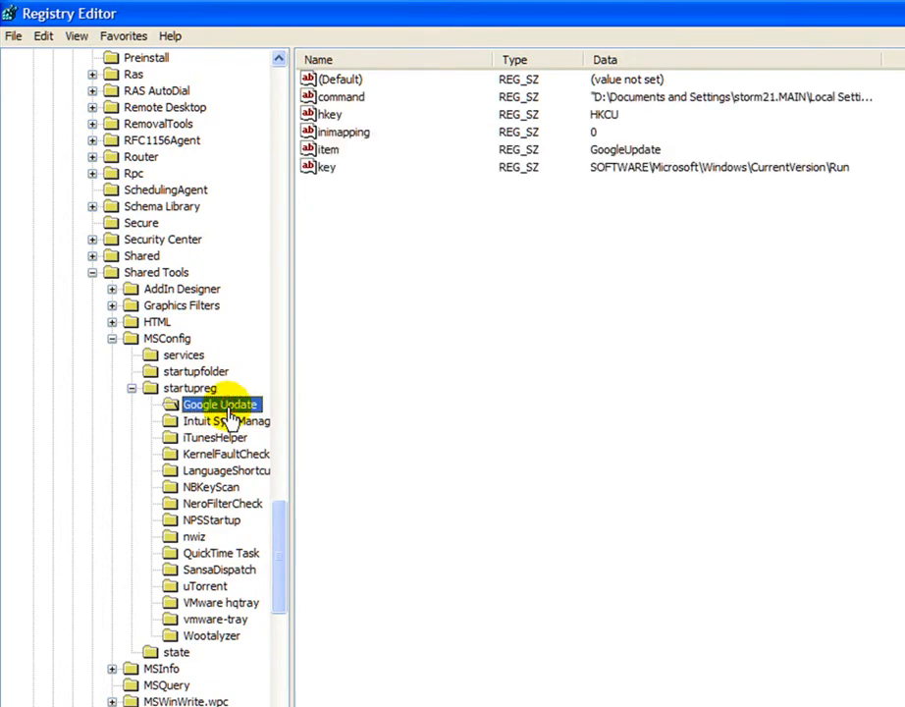
pyautogui.click(229, 422)
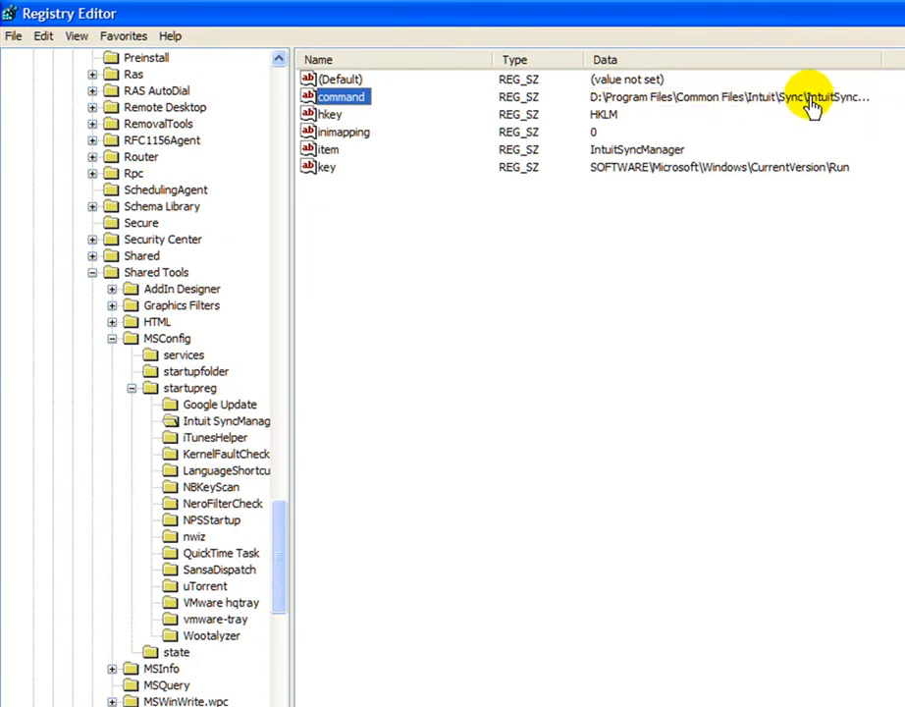
pyautogui.rightClick(229, 422)
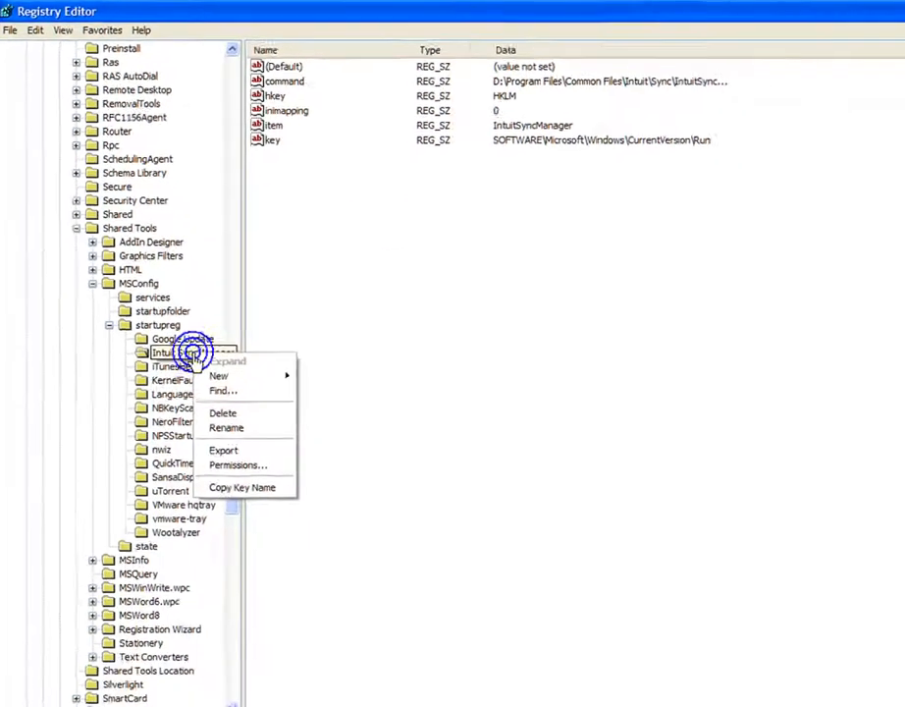
pyautogui.press('d')
pyautogui.press('Return')
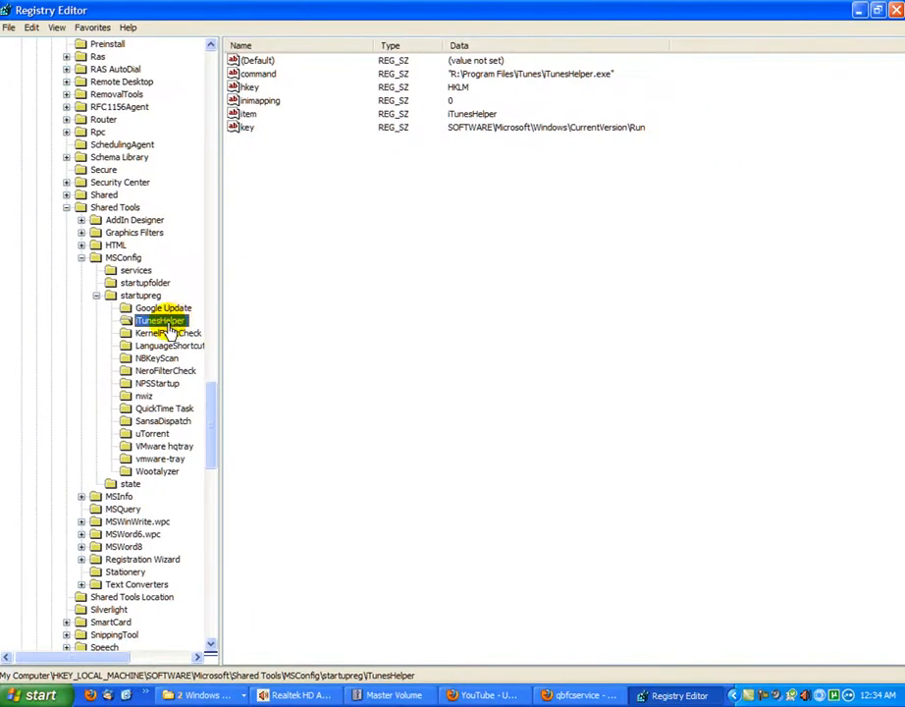
# Delete the iTunesHelper and NeroFilterCheck subkeys from the startupreg key
pyautogui.rightClick(168, 330)
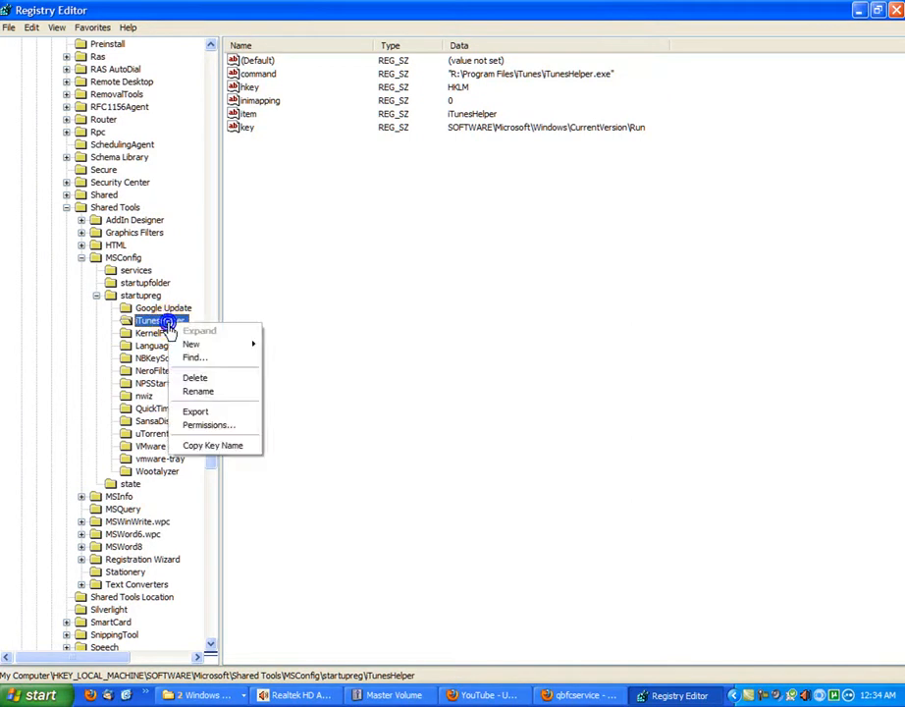
pyautogui.press('d')
pyautogui.press('Return')
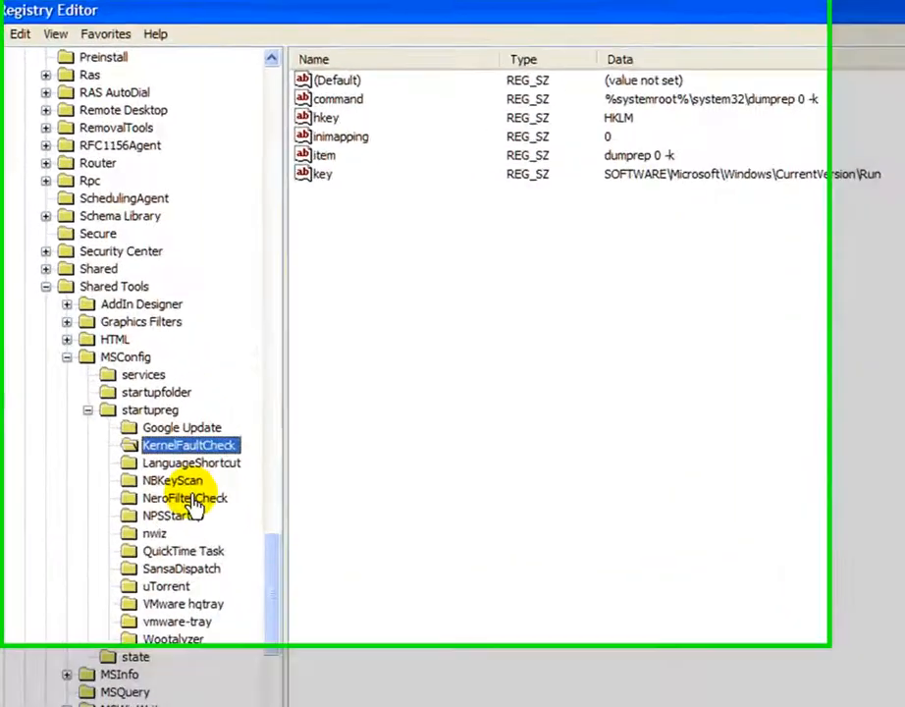
pyautogui.click(155, 359)
pyautogui.rightClick(155, 360)
pyautogui.click(236, 630)
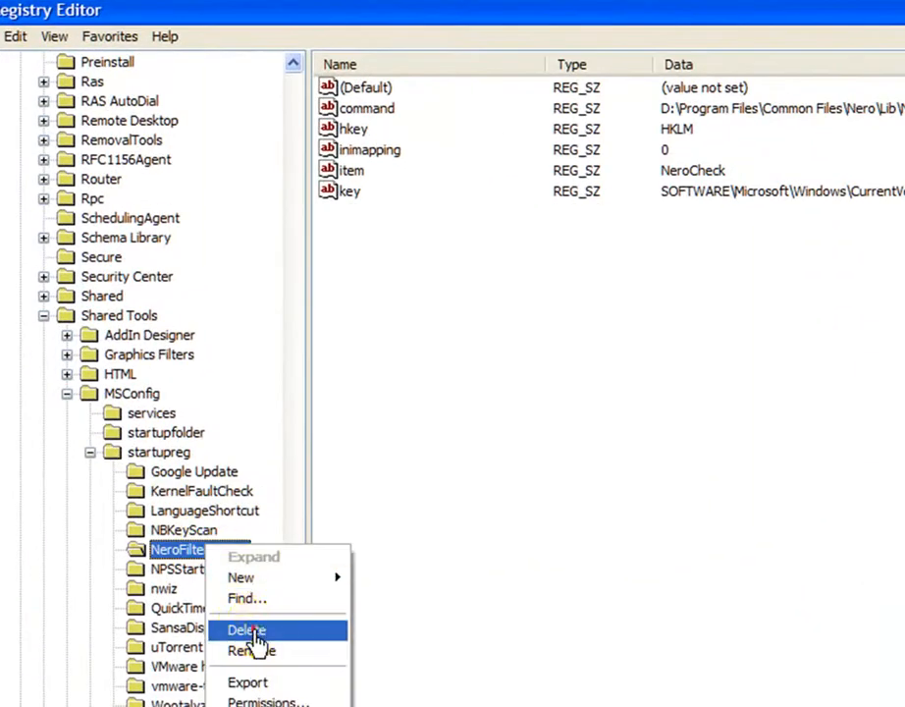
pyautogui.click(618, 604)
# Delete the nwiz and QuickTime Task subkeys from the startupreg key
pyautogui.click(163, 568)
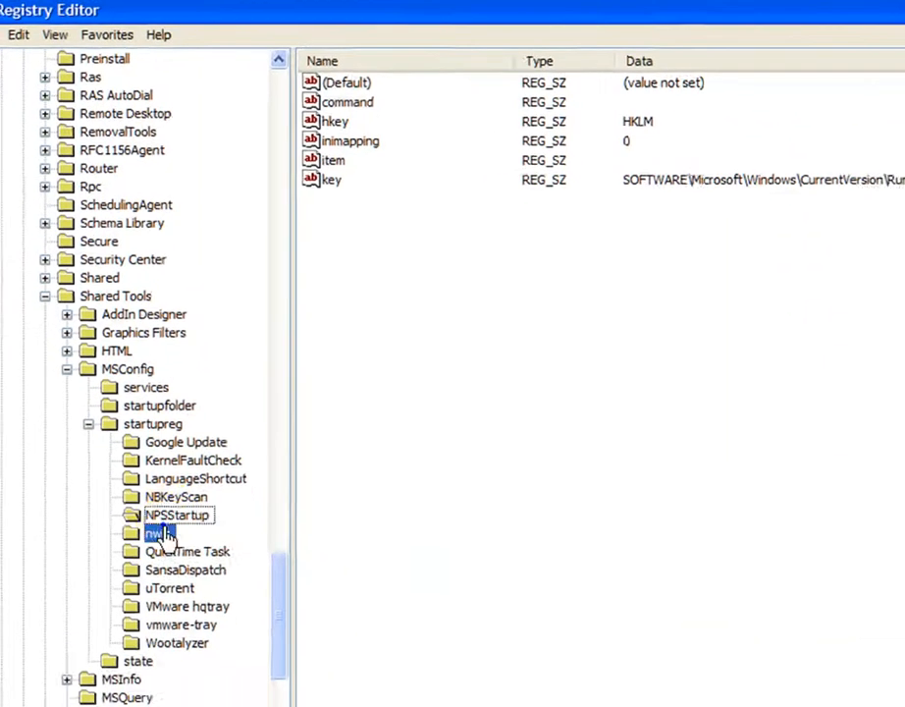
pyautogui.rightClick(163, 569)
pyautogui.click(223, 679)
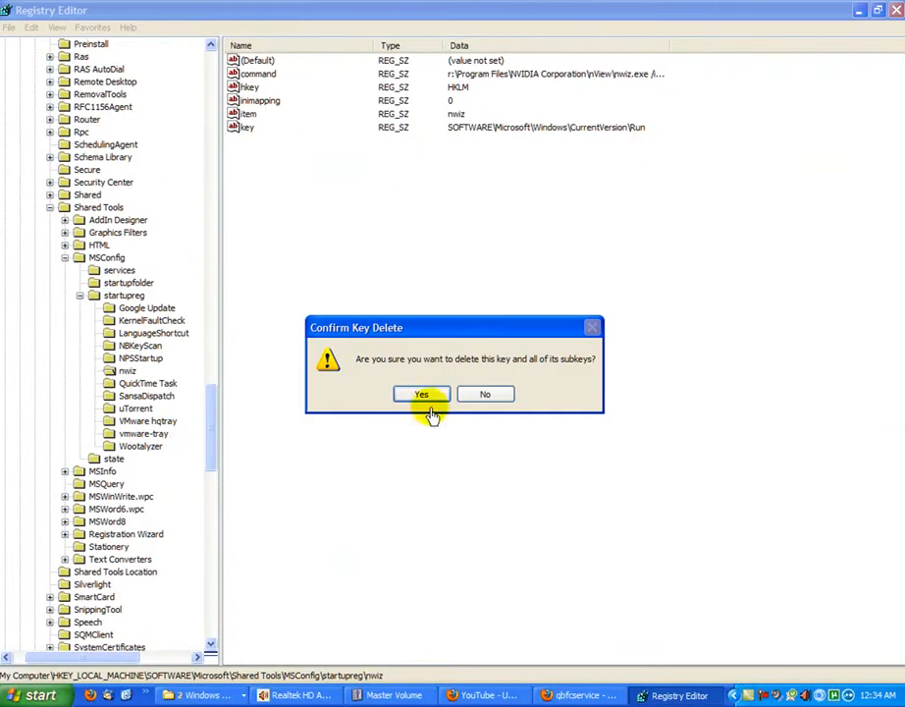
pyautogui.click(422, 396)
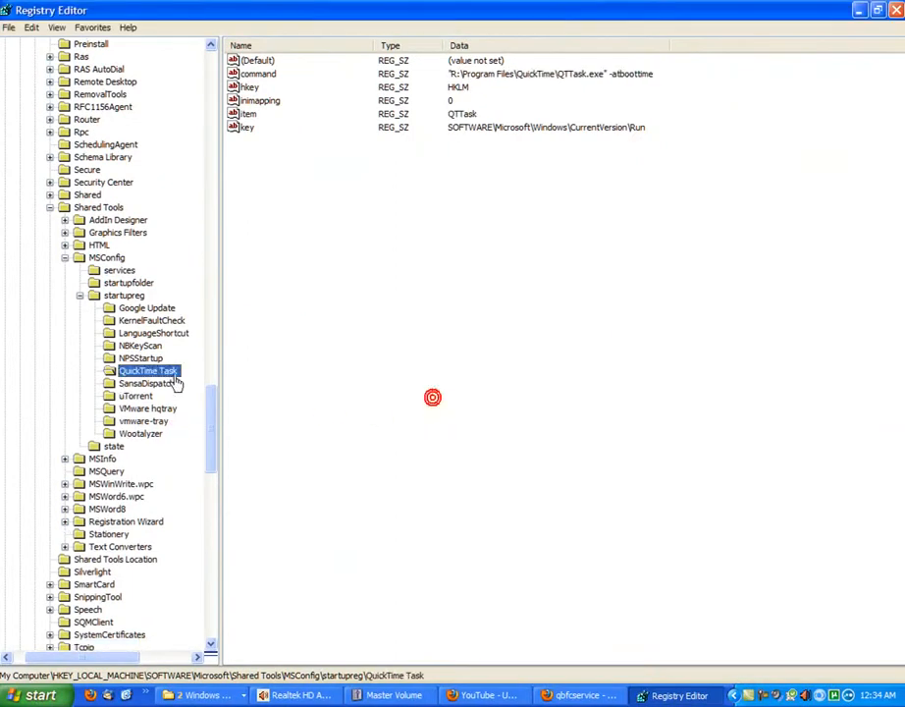
pyautogui.rightClick(157, 368)
pyautogui.click(195, 421)
pyautogui.click(420, 398)
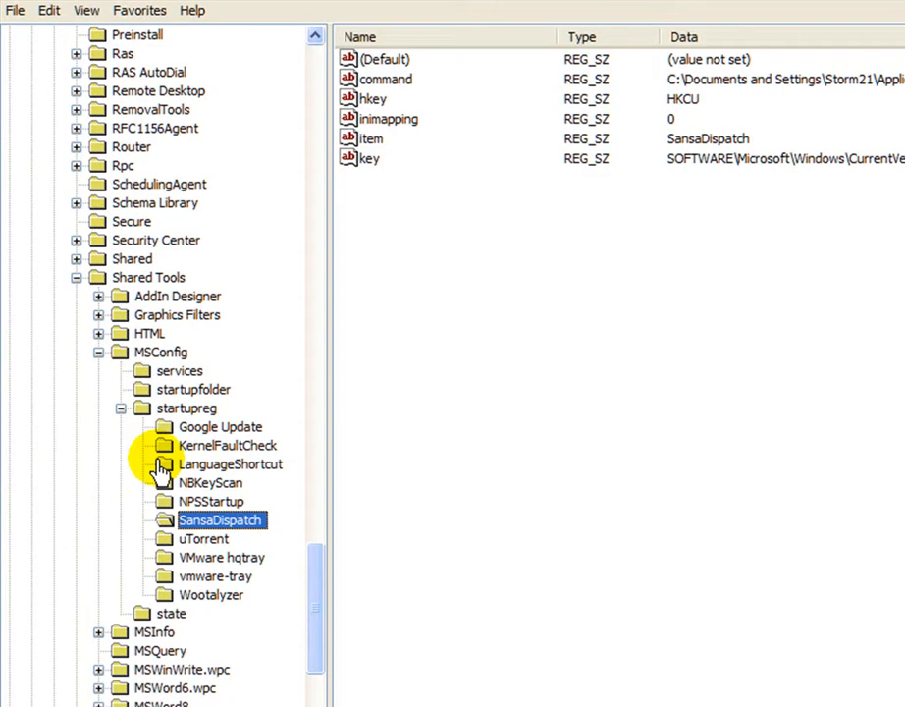
# Delete the uTorrent subkey from the startupreg key
pyautogui.rightClick(196, 539)
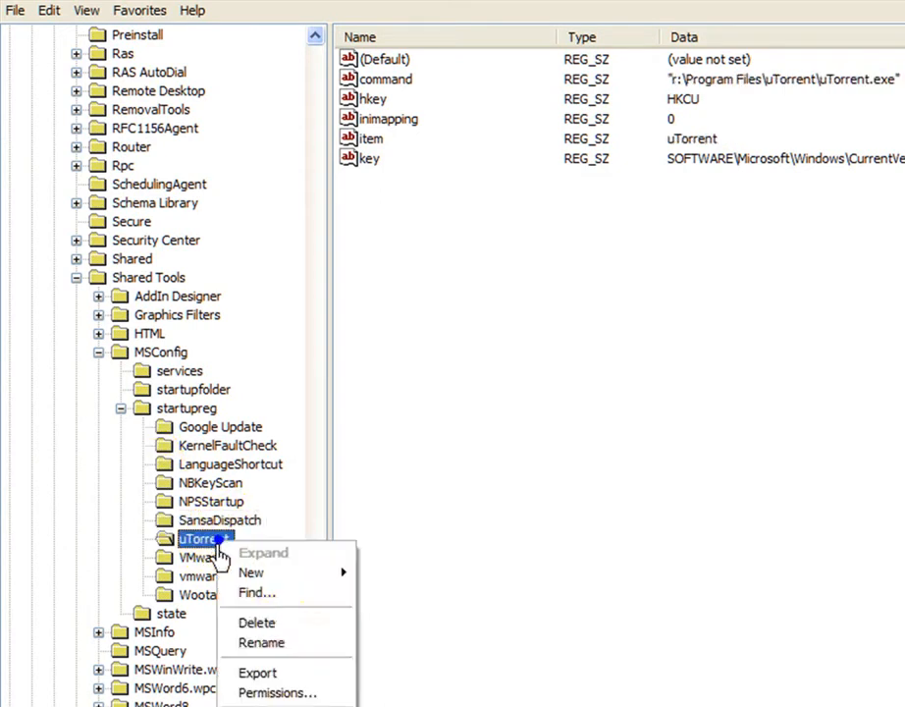
pyautogui.click(285, 622)
pyautogui.click(655, 568)
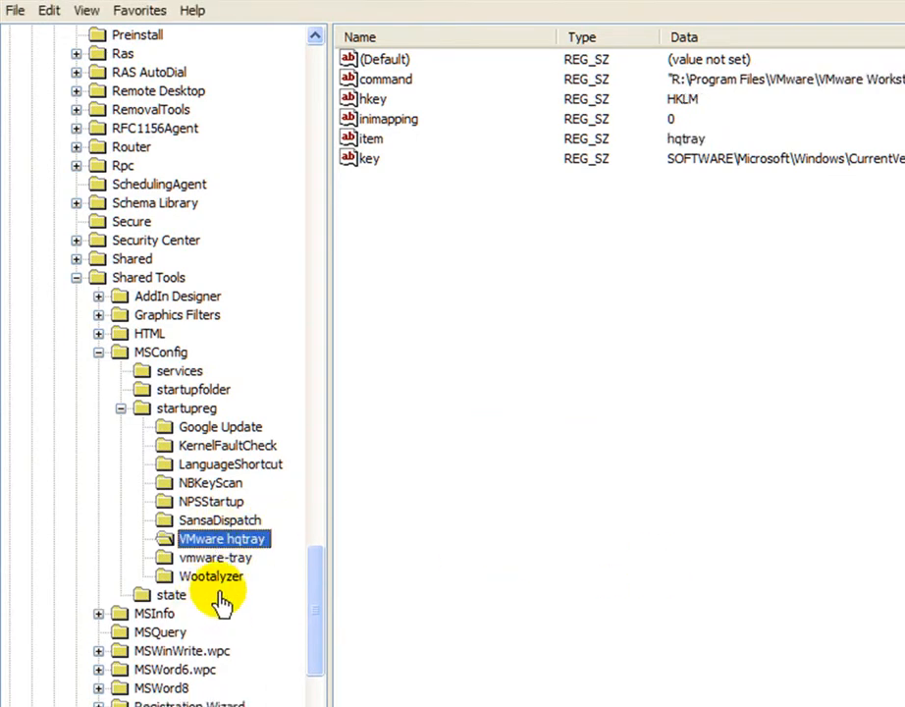
# Delete the VMware hqtray and vmware-tray subkeys from the startupreg key
pyautogui.rightClick(194, 546)
pyautogui.click(226, 610)
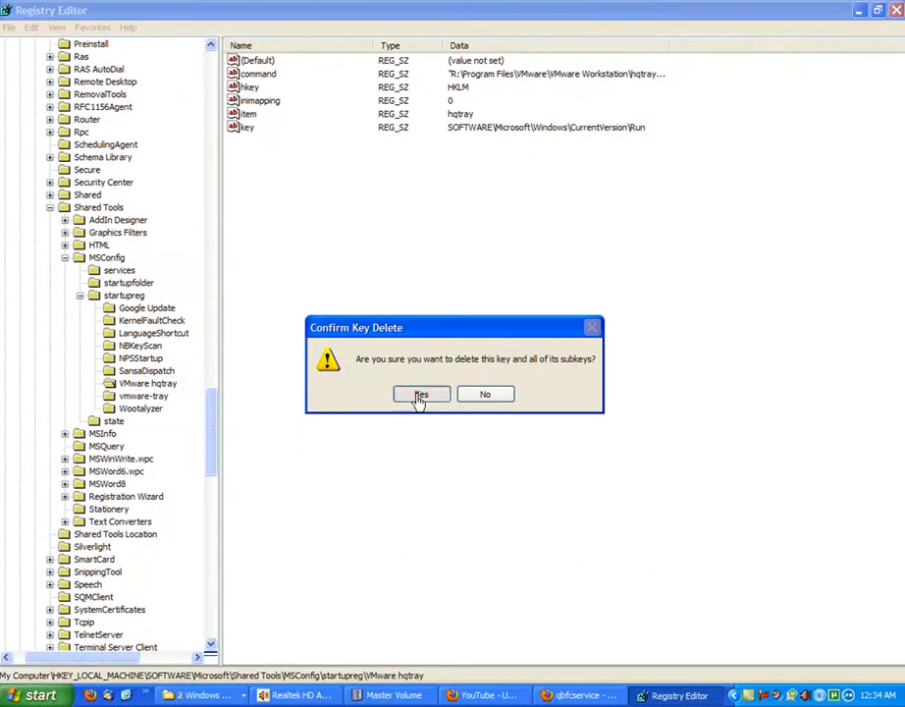
pyautogui.click(420, 395)
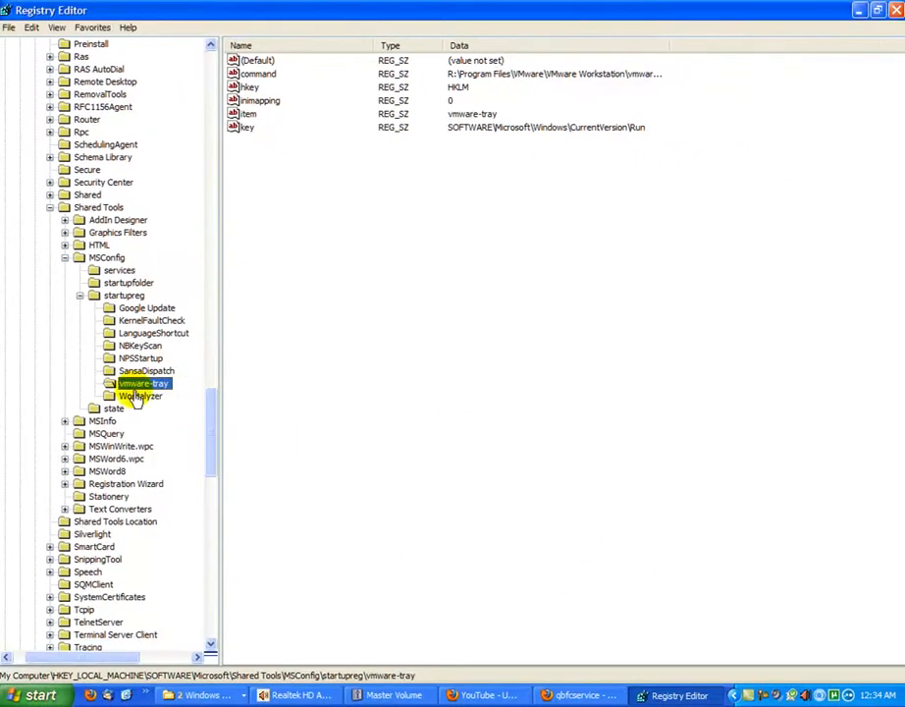
pyautogui.rightClick(128, 383)
pyautogui.click(220, 433)
pyautogui.click(432, 396)
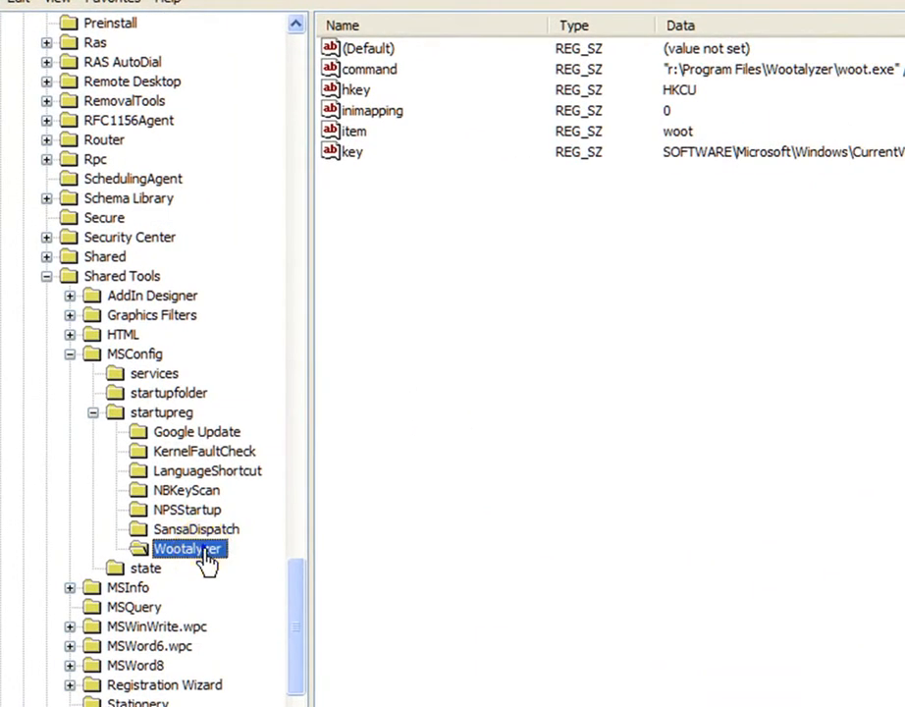
# Delete the Wootalyzer subkey and collapse the startupreg key
pyautogui.rightClick(153, 387)
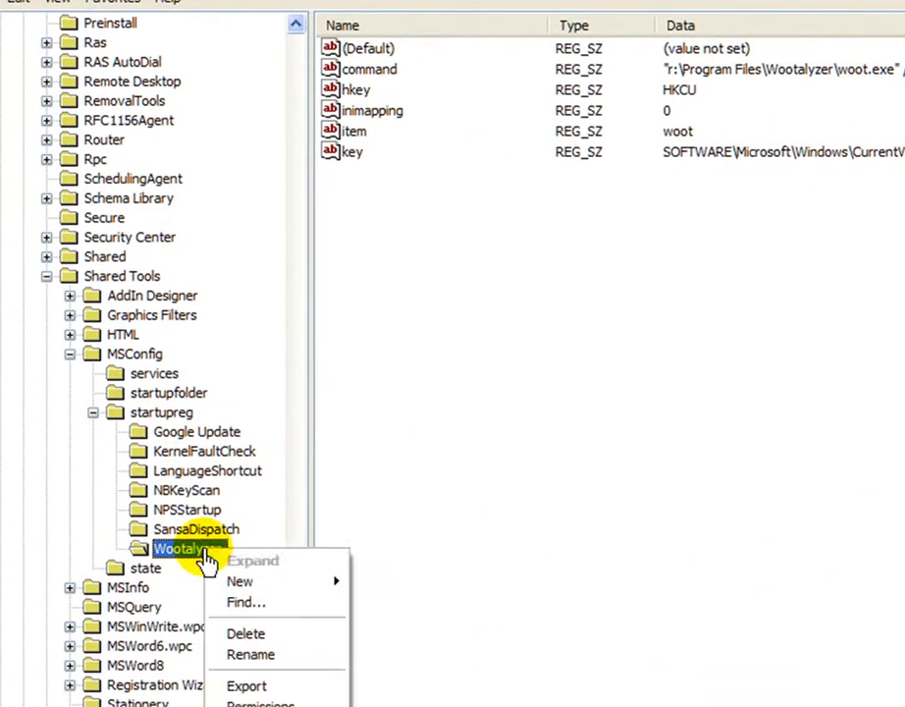
pyautogui.click(274, 634)
pyautogui.click(609, 568)
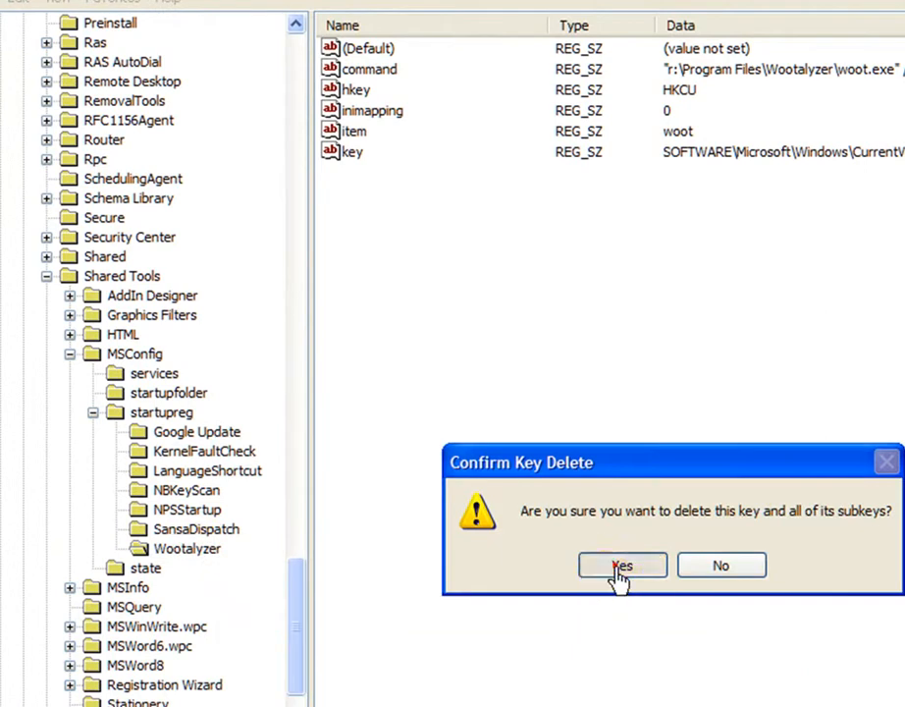
pyautogui.click(94, 414)
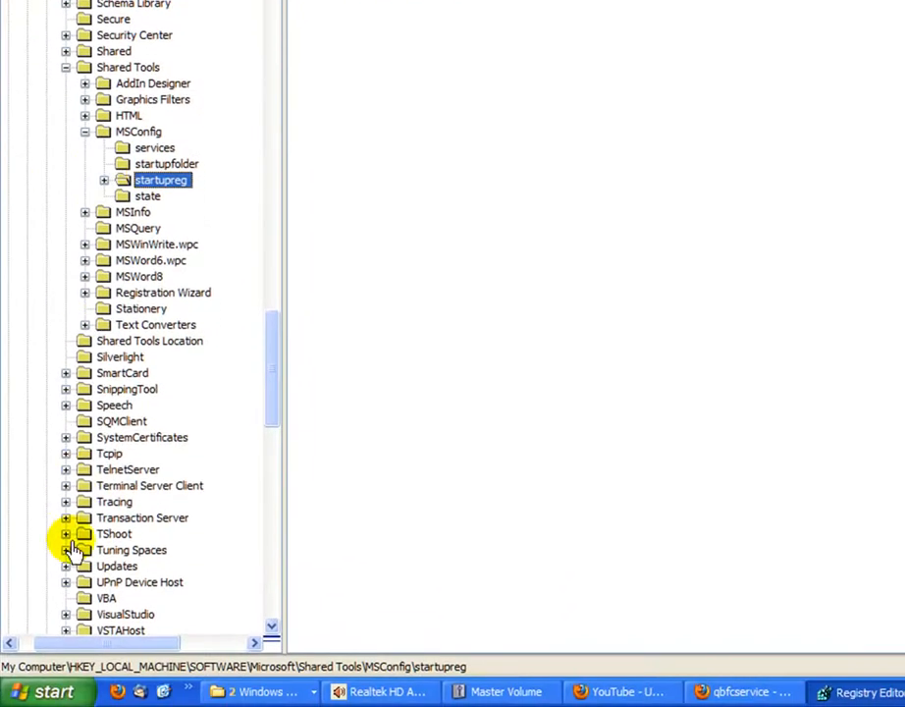
# Run msconfig to examine the startup item list in the System Configuration Utility, and close the utility without applying changes
pyautogui.click(46, 693)
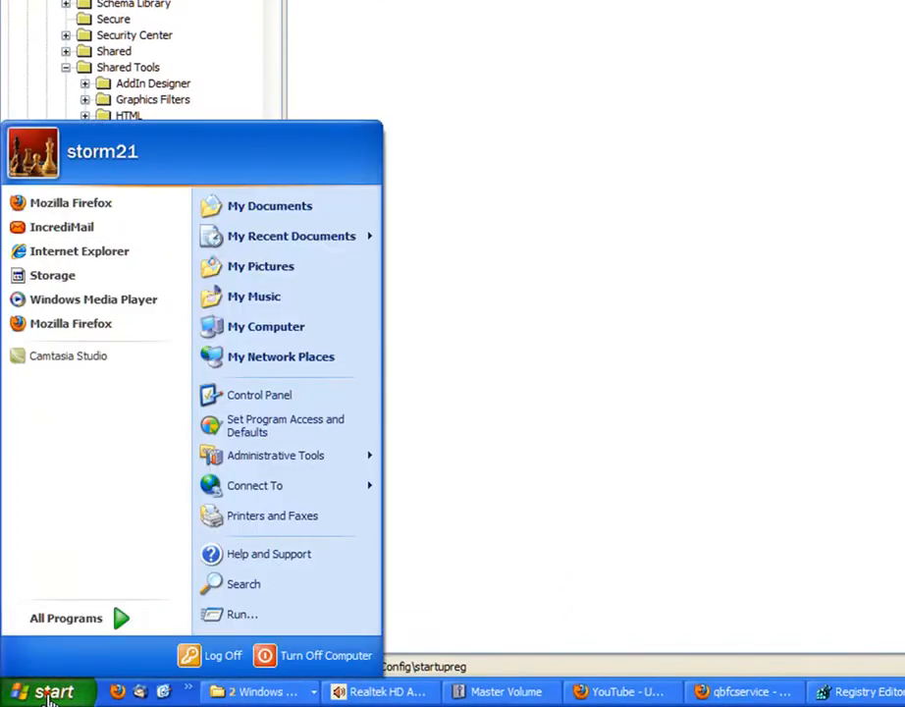
pyautogui.click(240, 619)
pyautogui.write('msconfig')
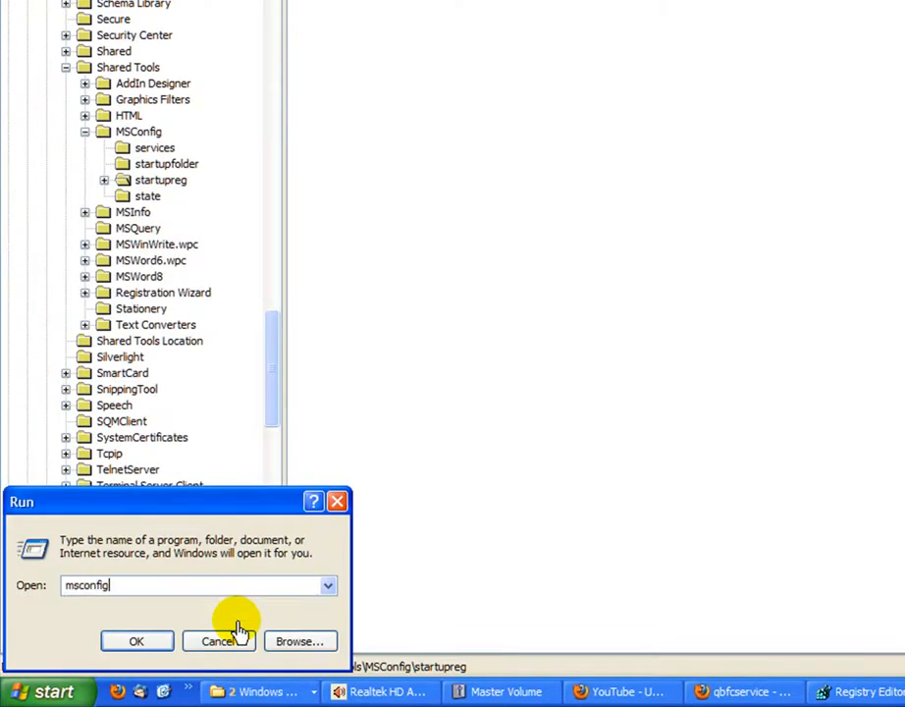
pyautogui.click(152, 646)
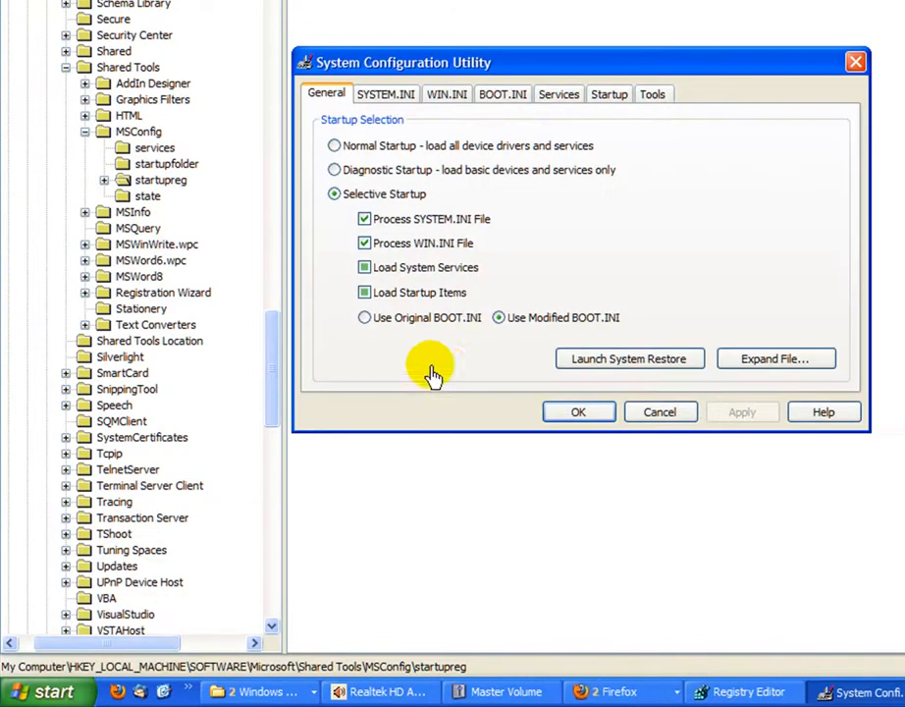
pyautogui.click(608, 98)
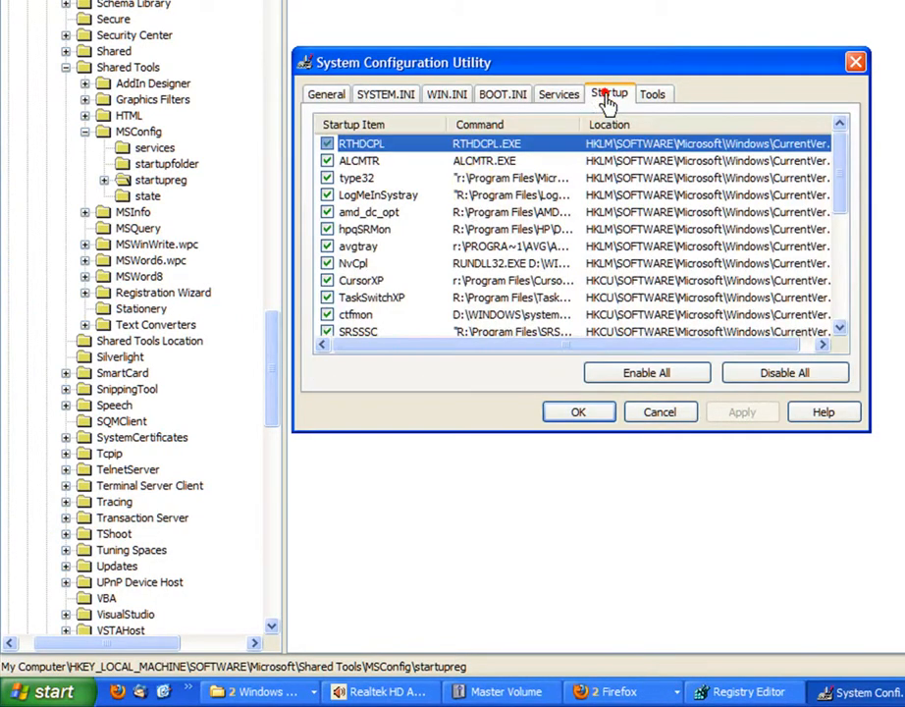
pyautogui.moveTo(842, 173)
pyautogui.mouseDown()
pyautogui.moveTo(846, 300)
pyautogui.moveTo(843, 167)
pyautogui.mouseUp()
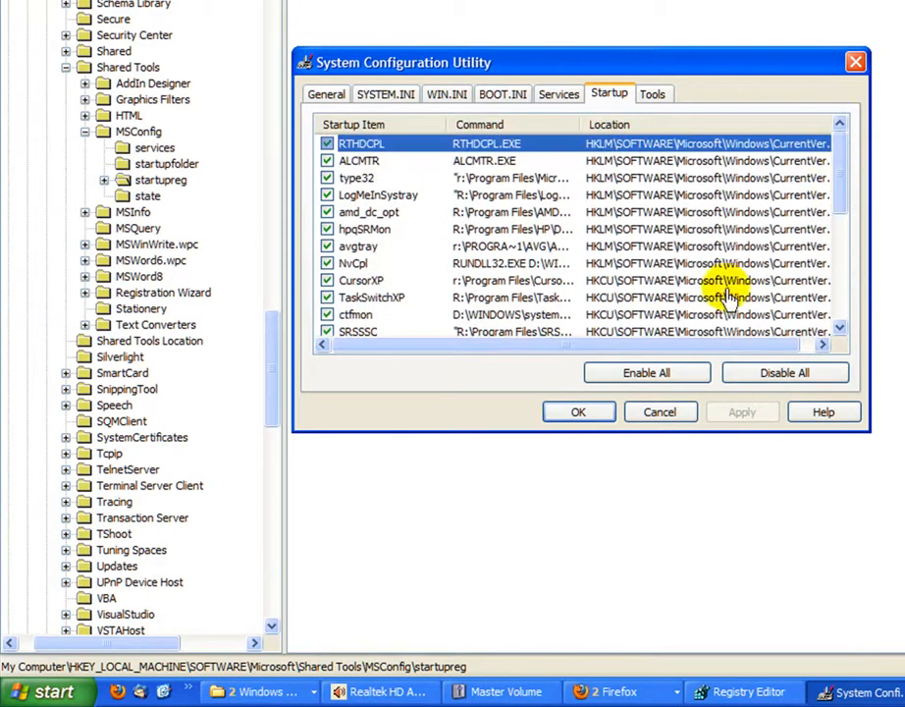
pyautogui.click(661, 413)
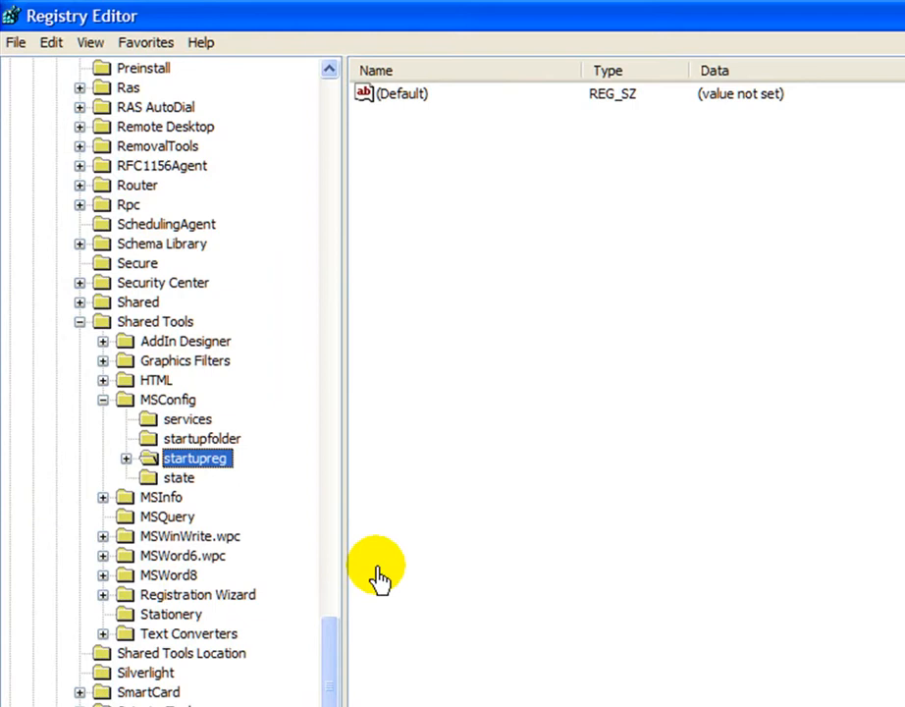
pyautogui.press('alt')
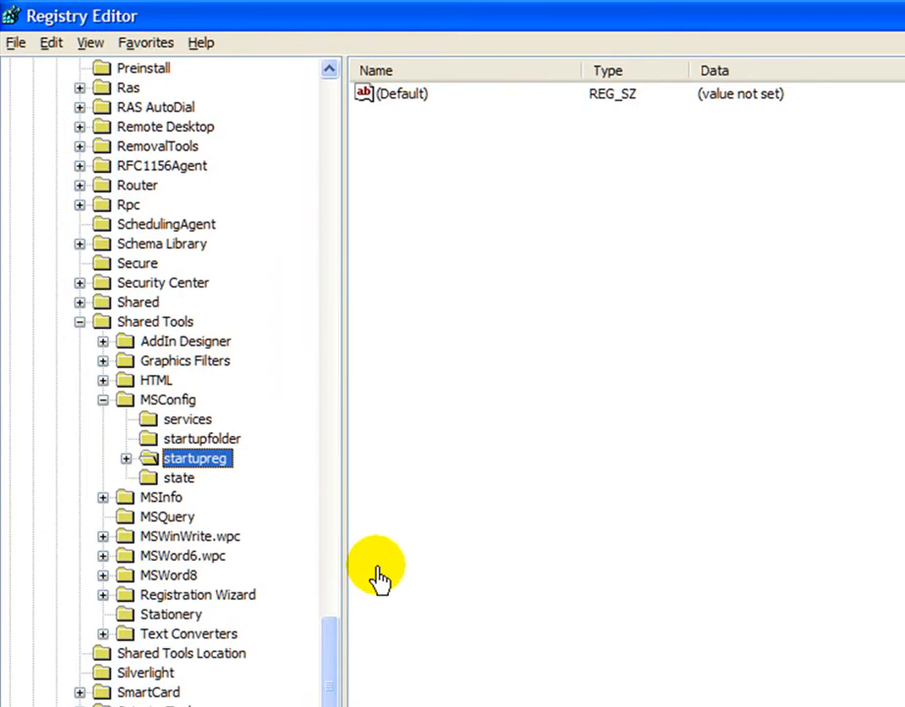